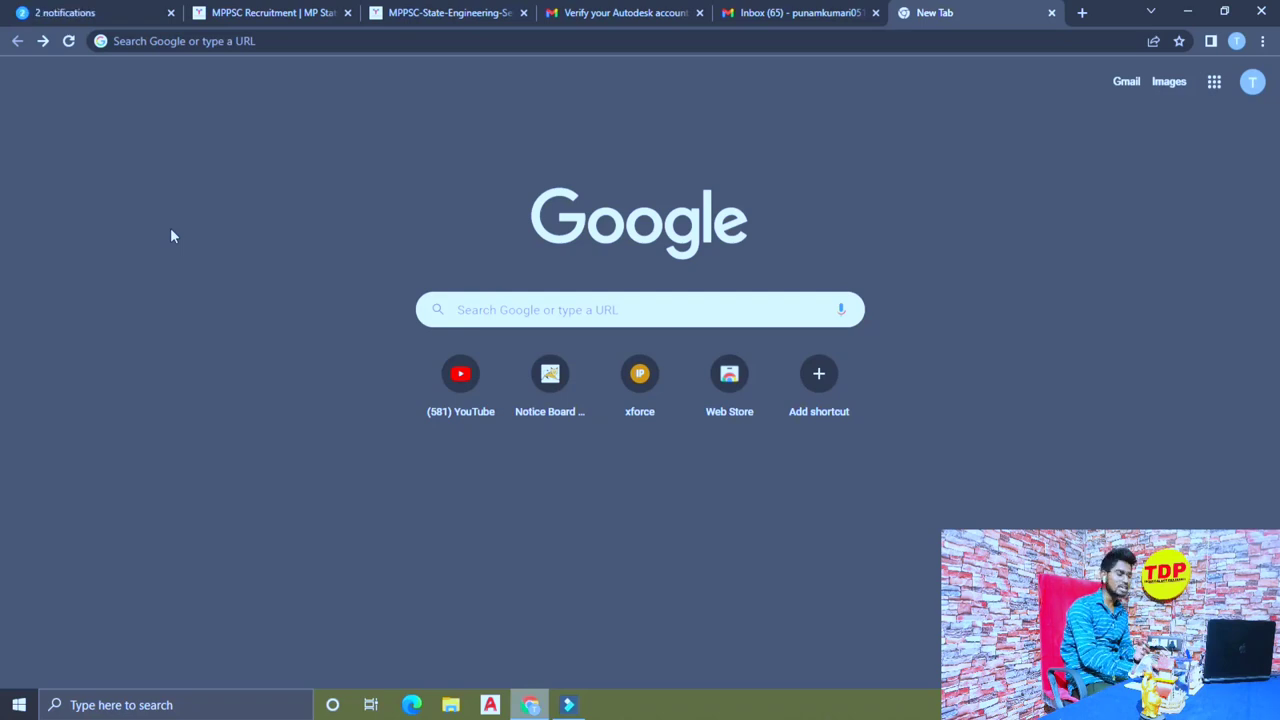
# Search Google for 'autocad student version' by picking that suggestion after typing AUTOCAD
pyautogui.click(484, 300)
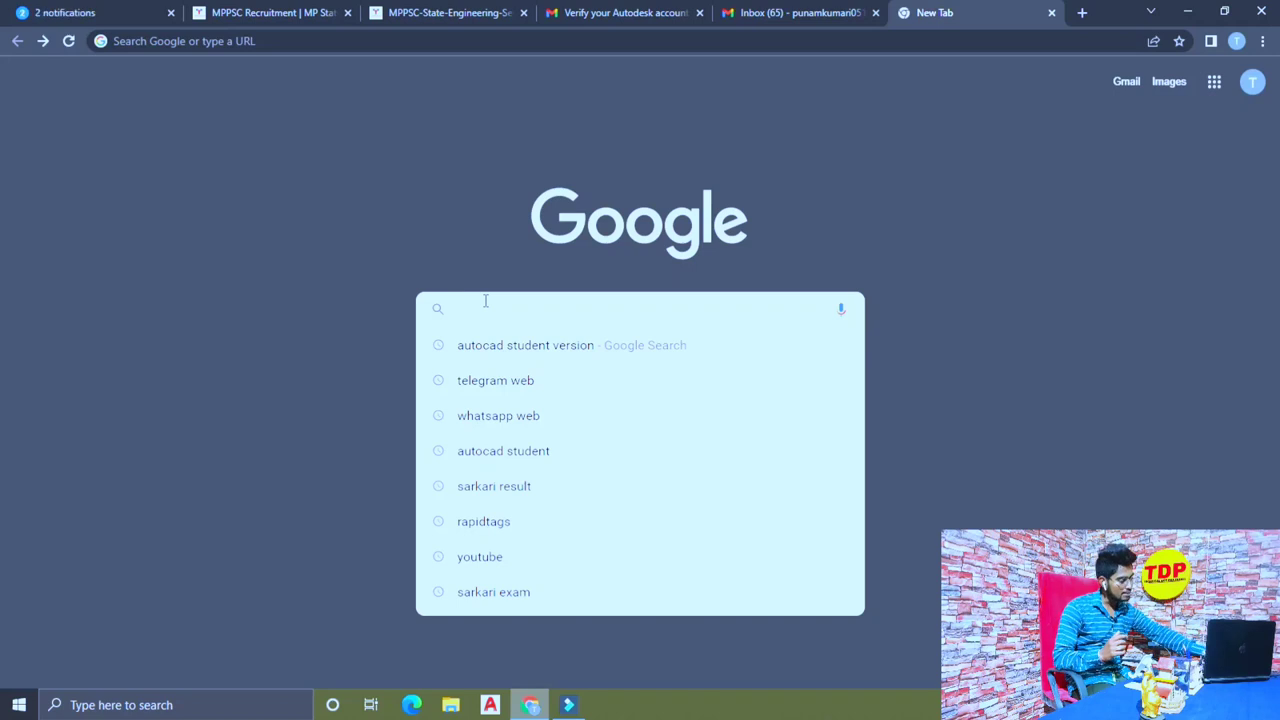
pyautogui.write('AU')
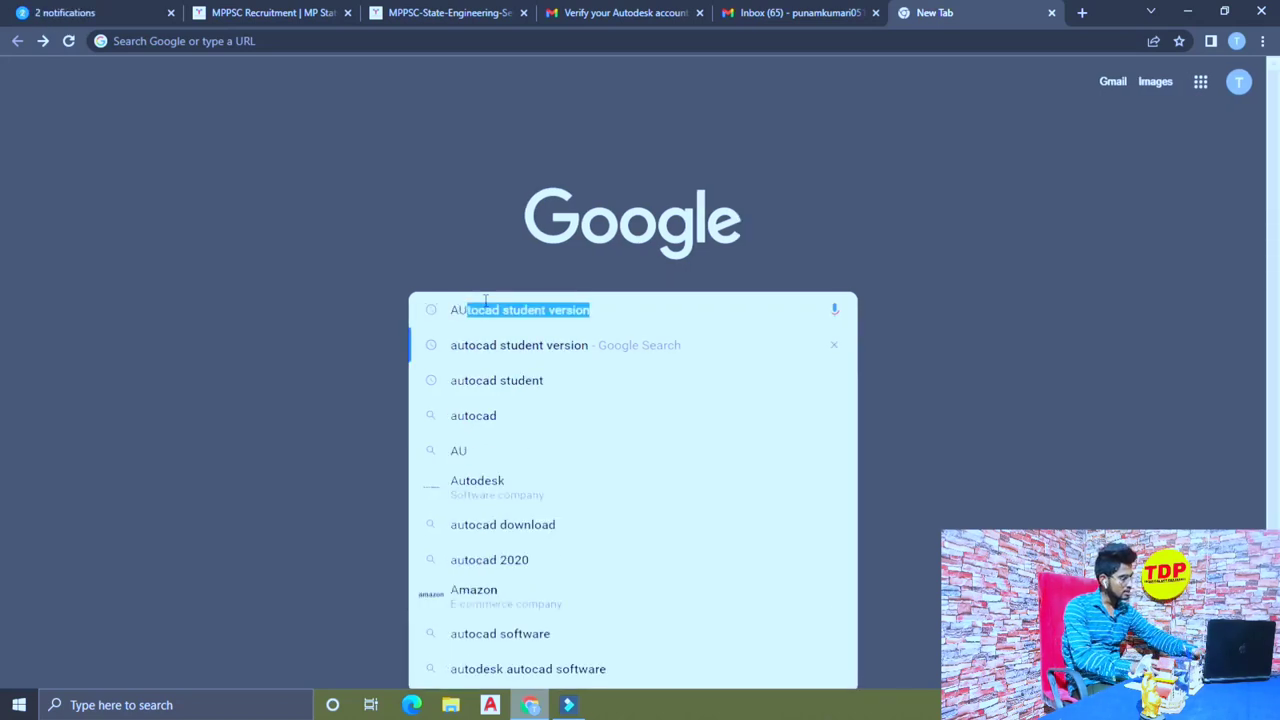
pyautogui.write('TOCA')
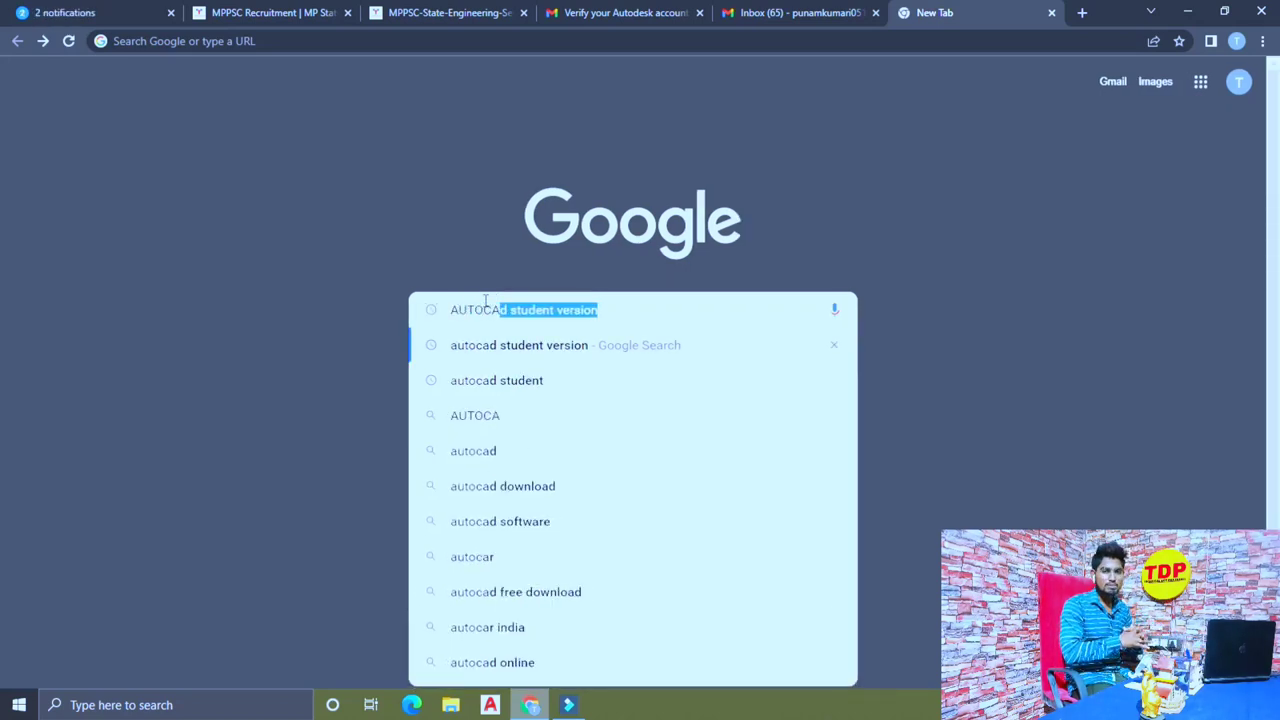
pyautogui.write('D')
pyautogui.click(507, 352)
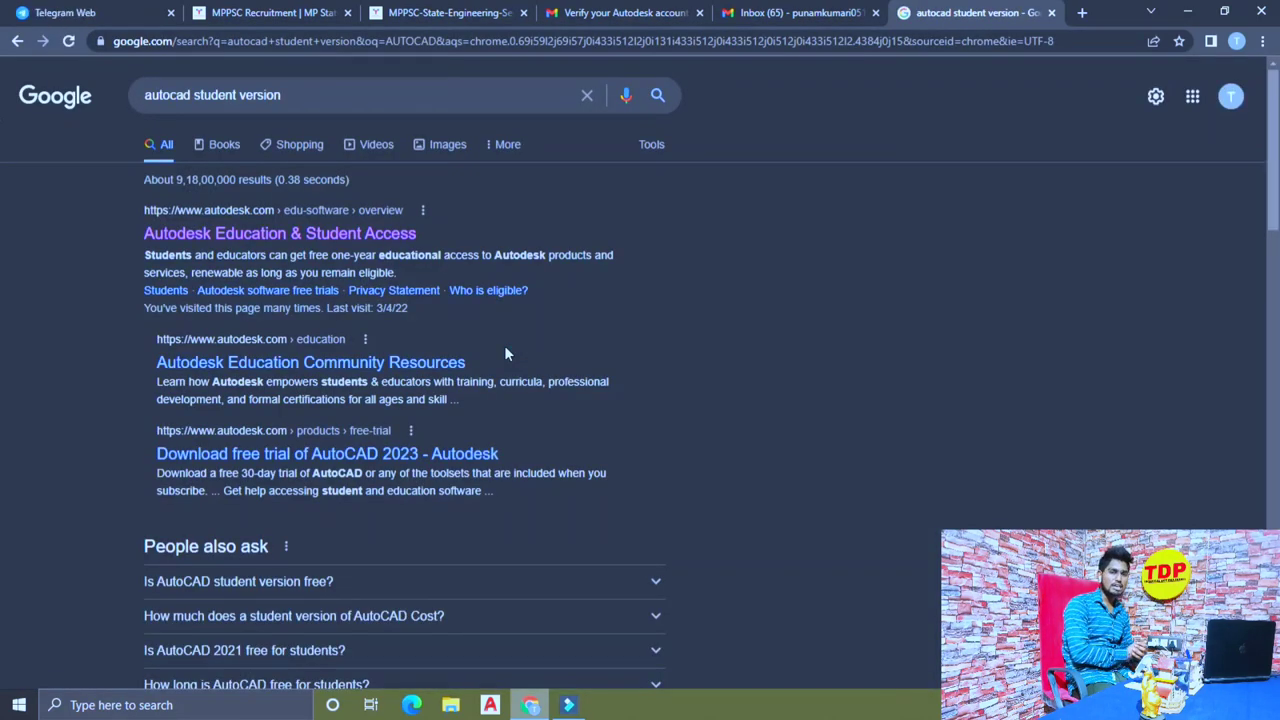
# Open the Autodesk Education & Student Access result and start Get started, waiting out the unresponsive page
pyautogui.click(403, 236)
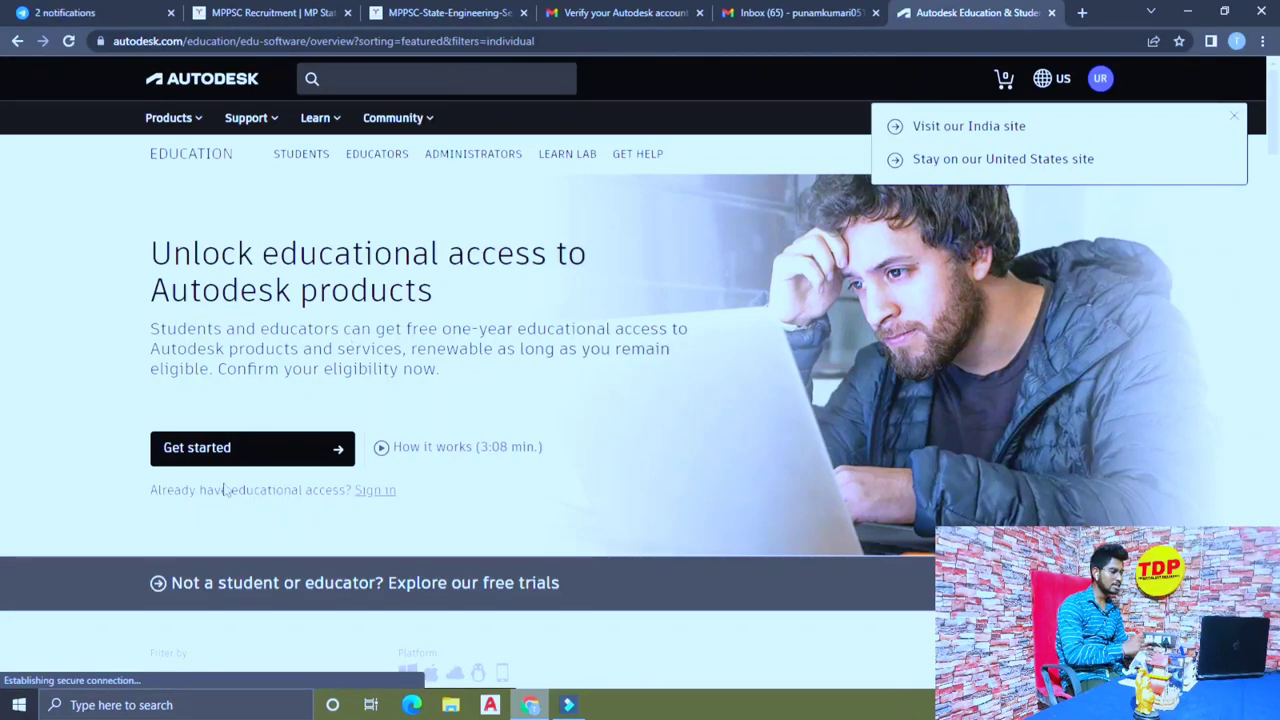
pyautogui.click(224, 450)
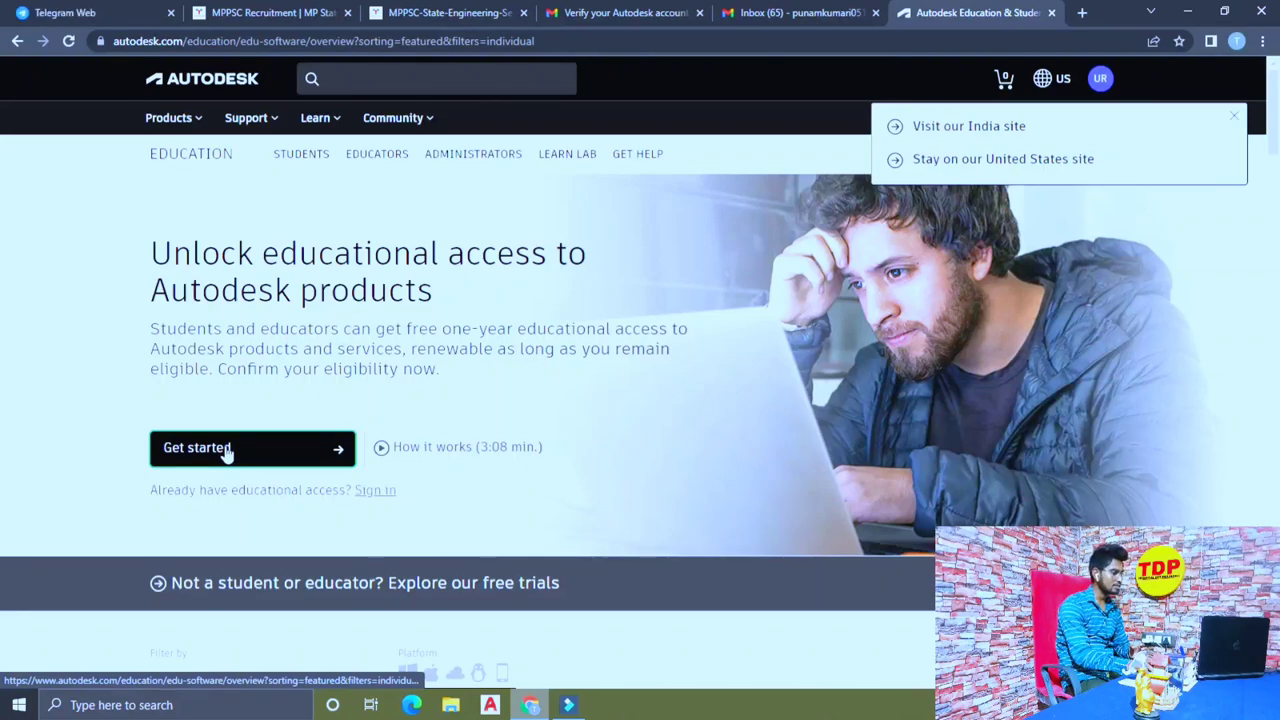
pyautogui.click(226, 450)
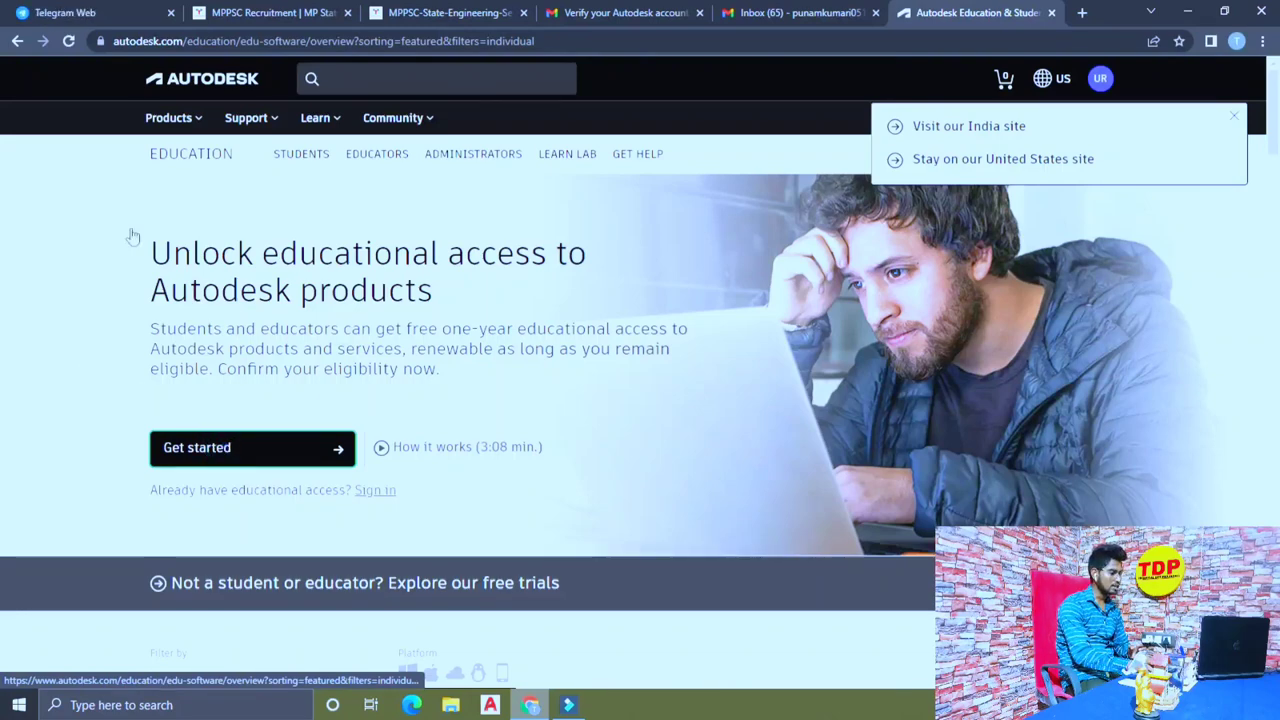
pyautogui.click(320, 450)
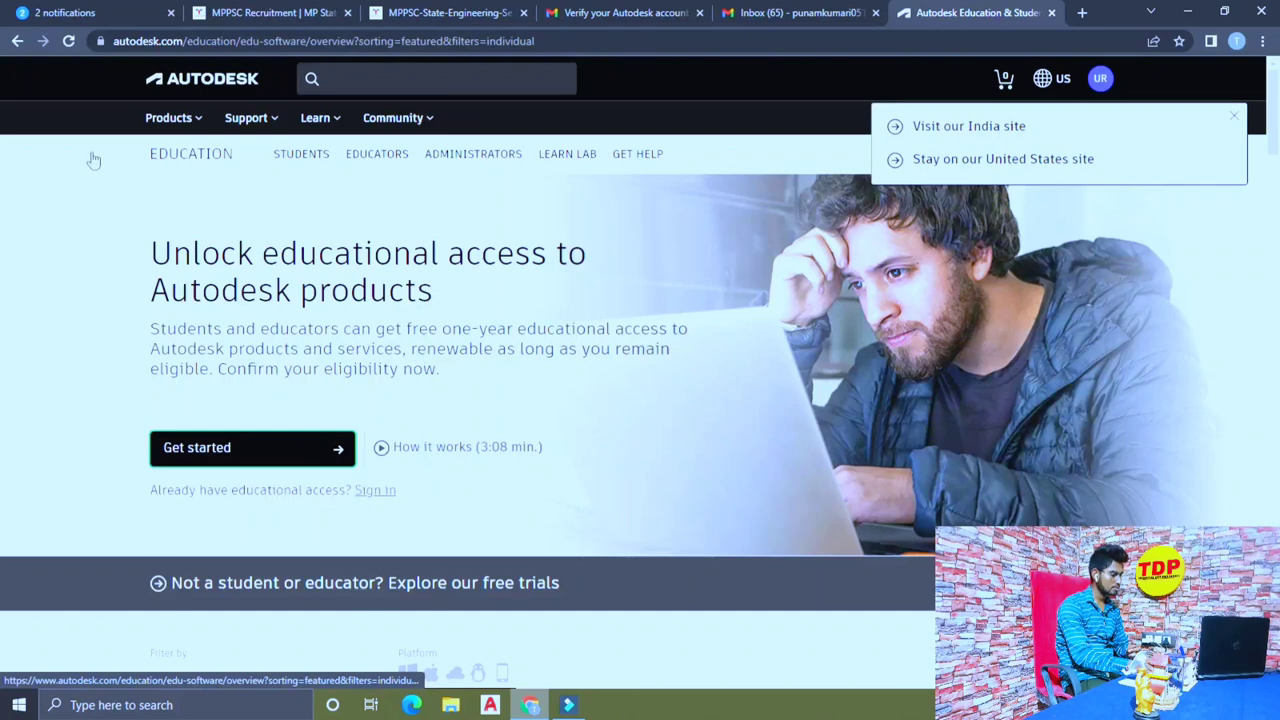
pyautogui.click(694, 214)
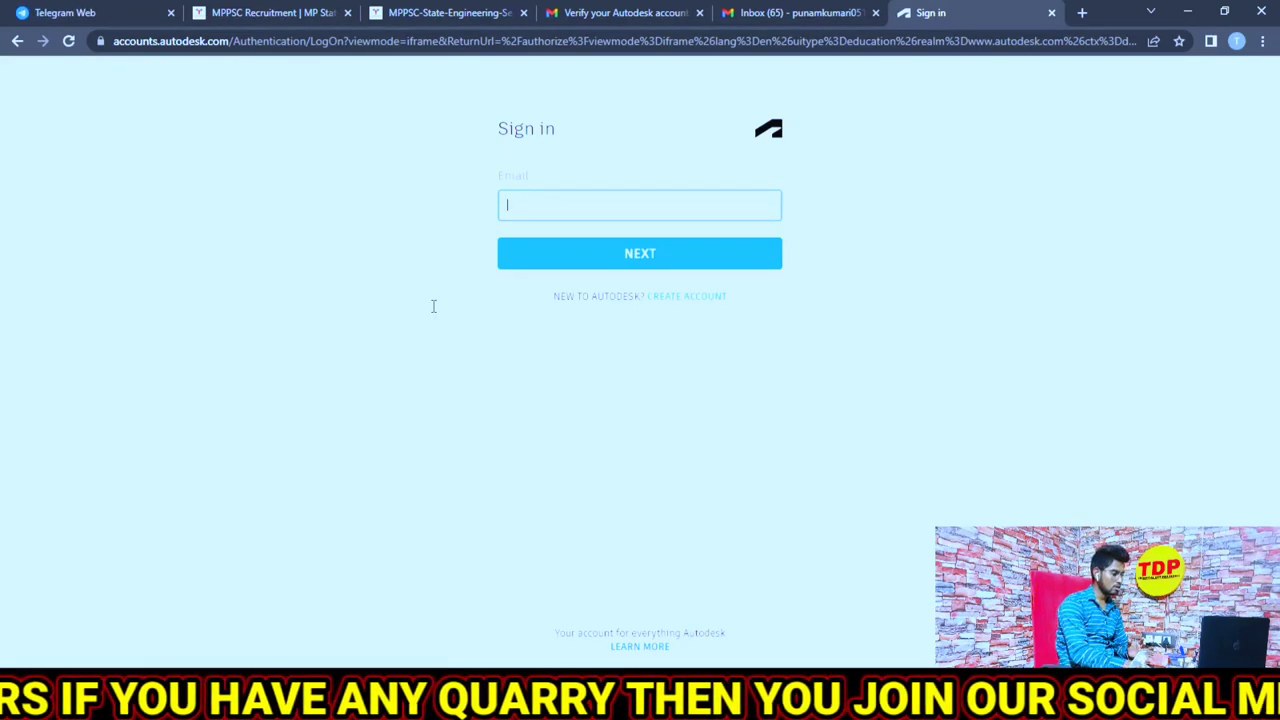
# Start a new account and set country India, role Student, institution type University/Post-Secondary
pyautogui.click(670, 306)
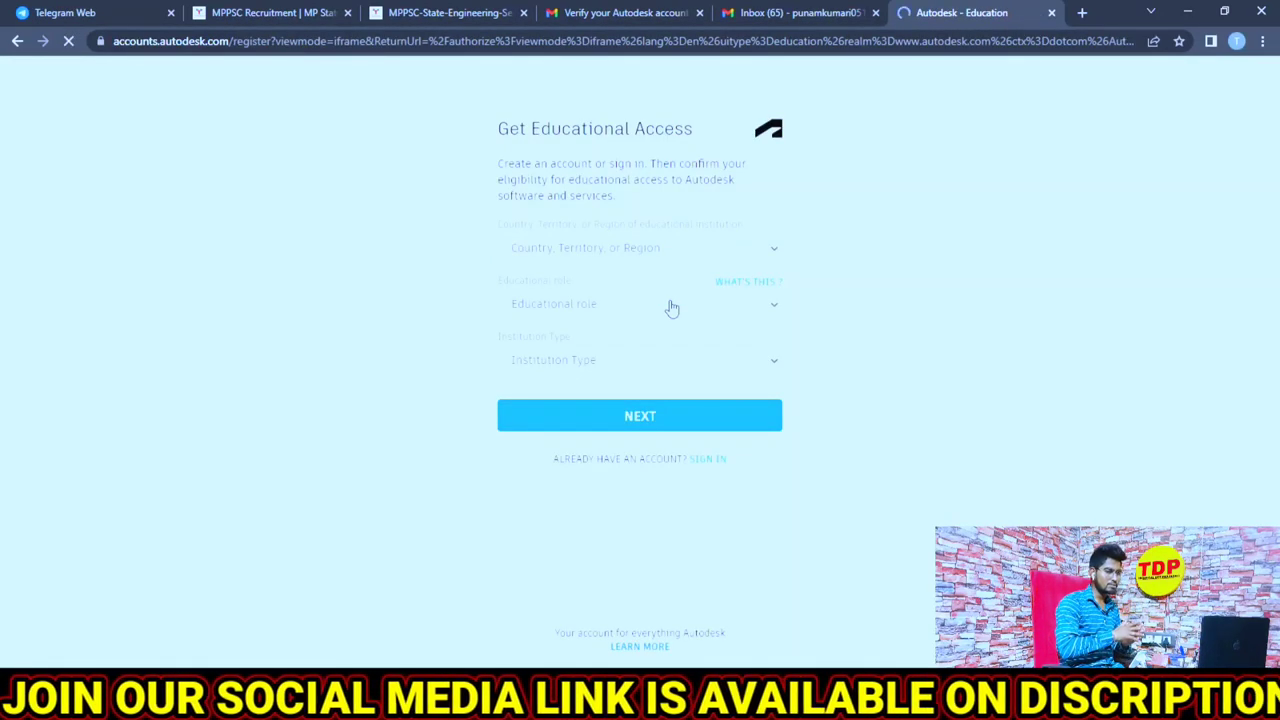
pyautogui.click(566, 250)
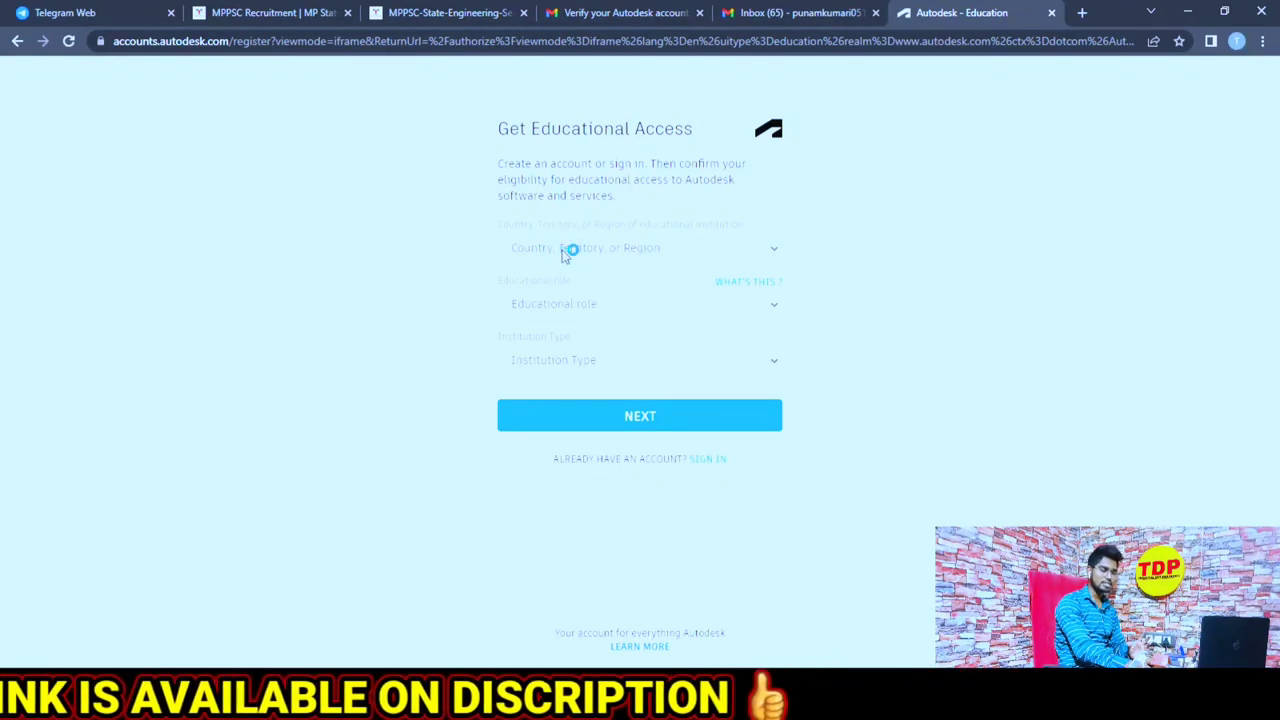
pyautogui.click(563, 257)
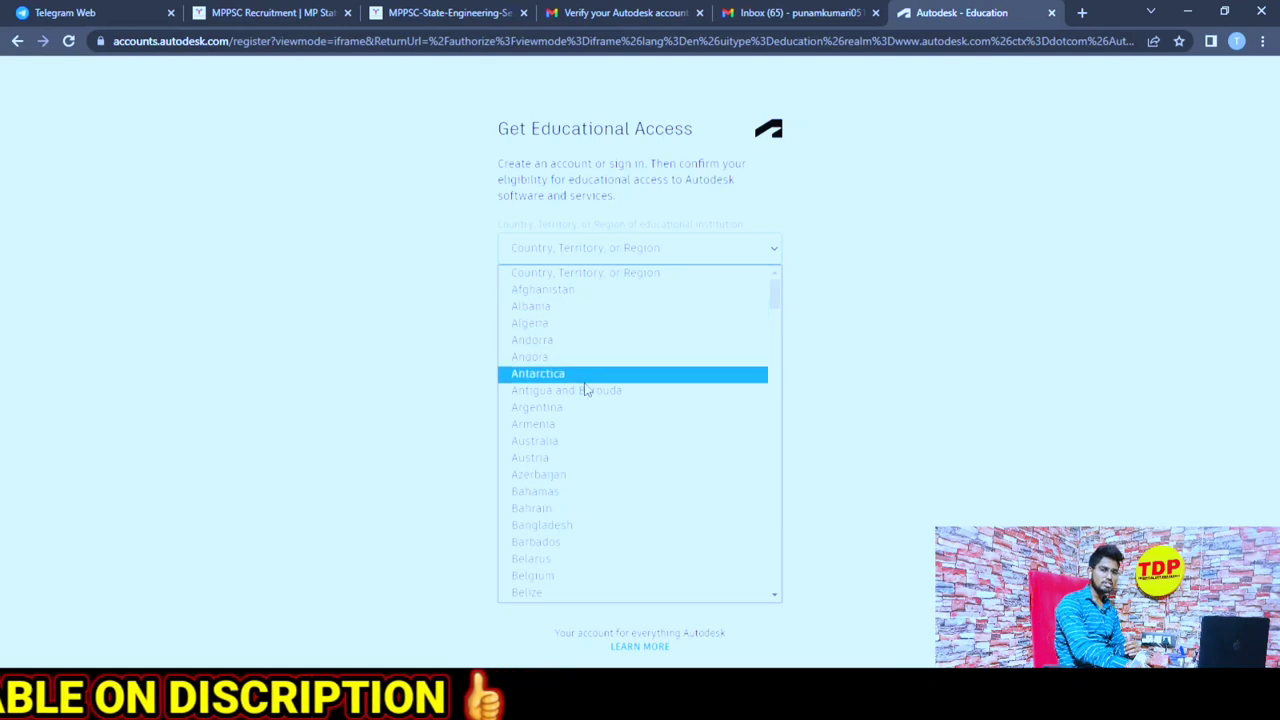
pyautogui.scroll(-10, 590, 400)
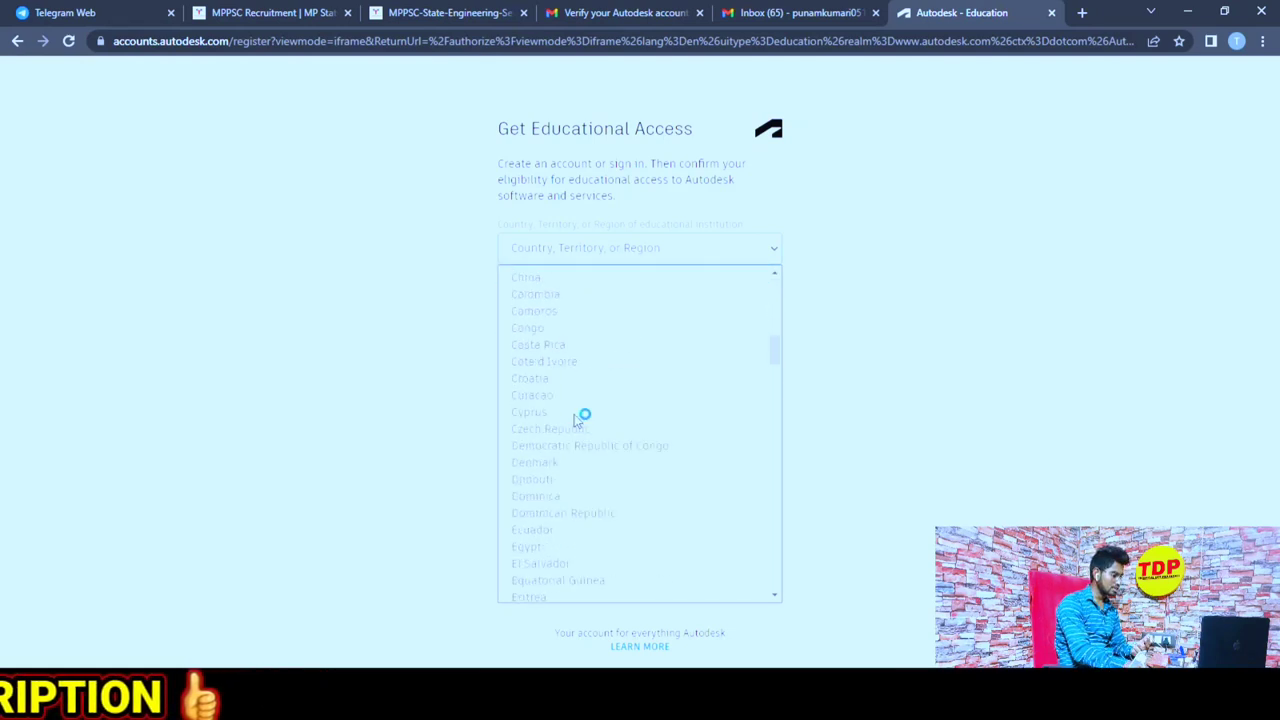
pyautogui.scroll(-3, 572, 425)
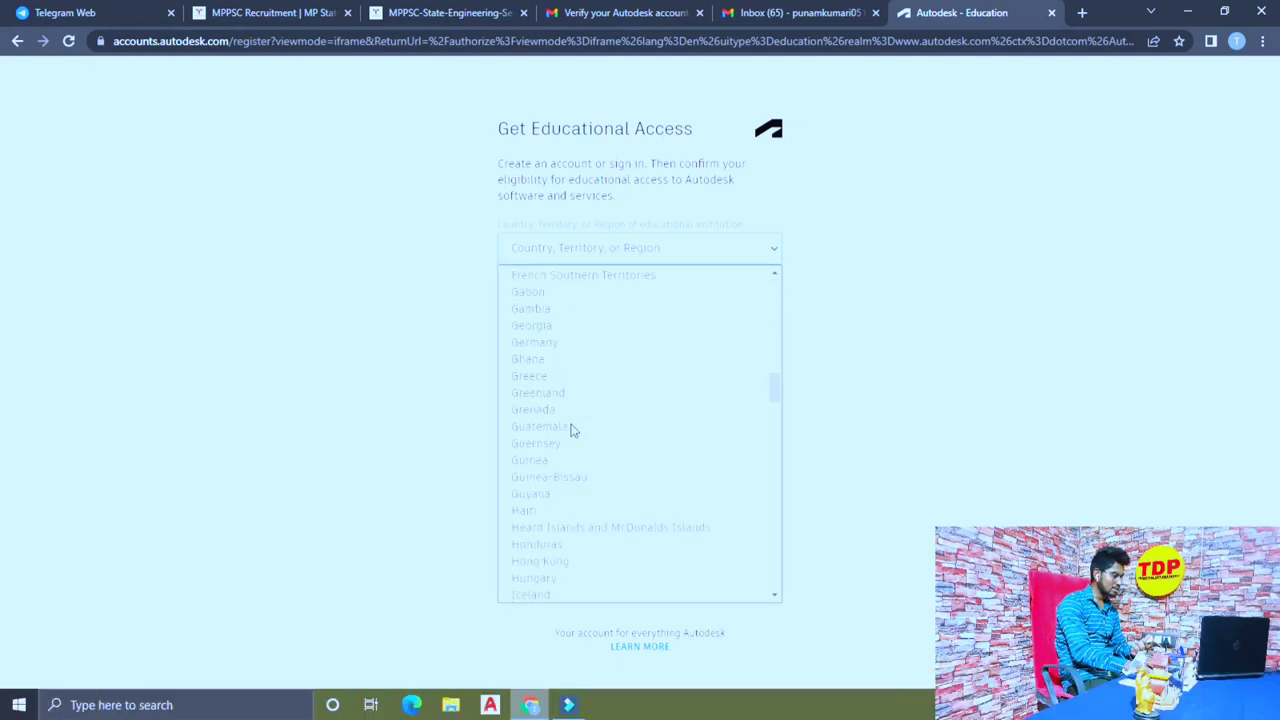
pyautogui.scroll(-3, 570, 425)
pyautogui.scroll(-3, 545, 405)
pyautogui.click(541, 387)
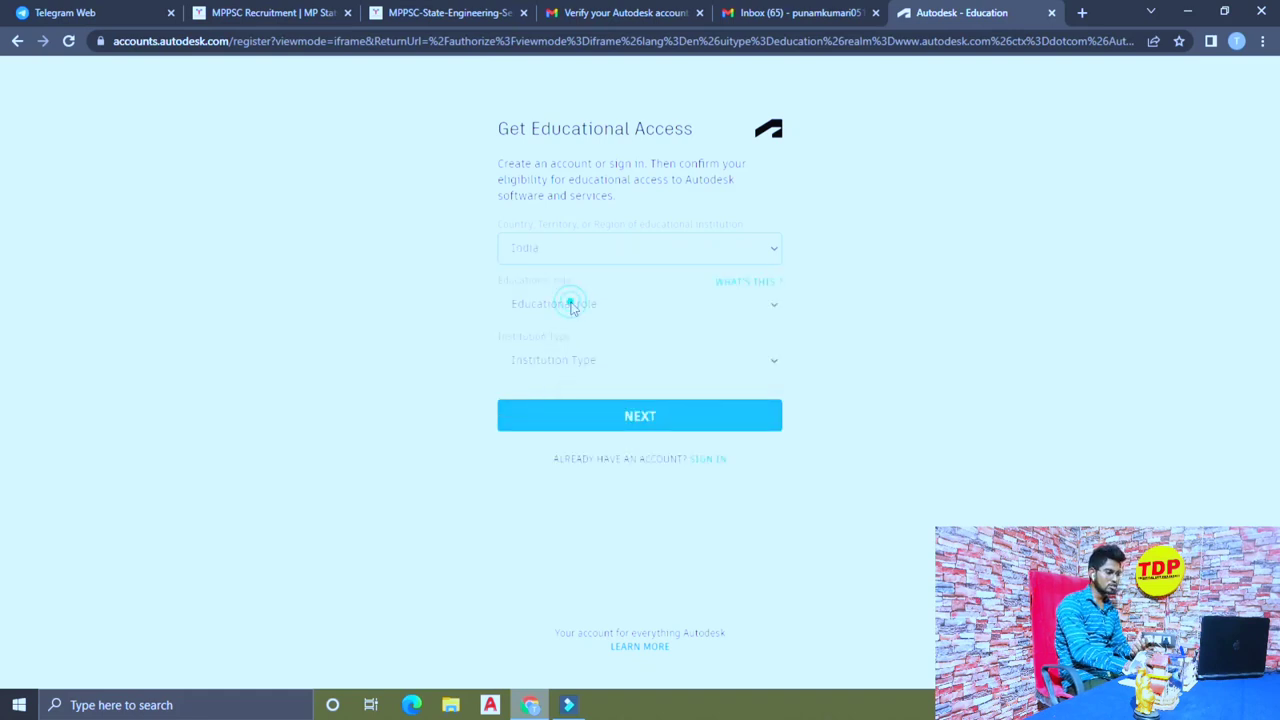
pyautogui.click(572, 305)
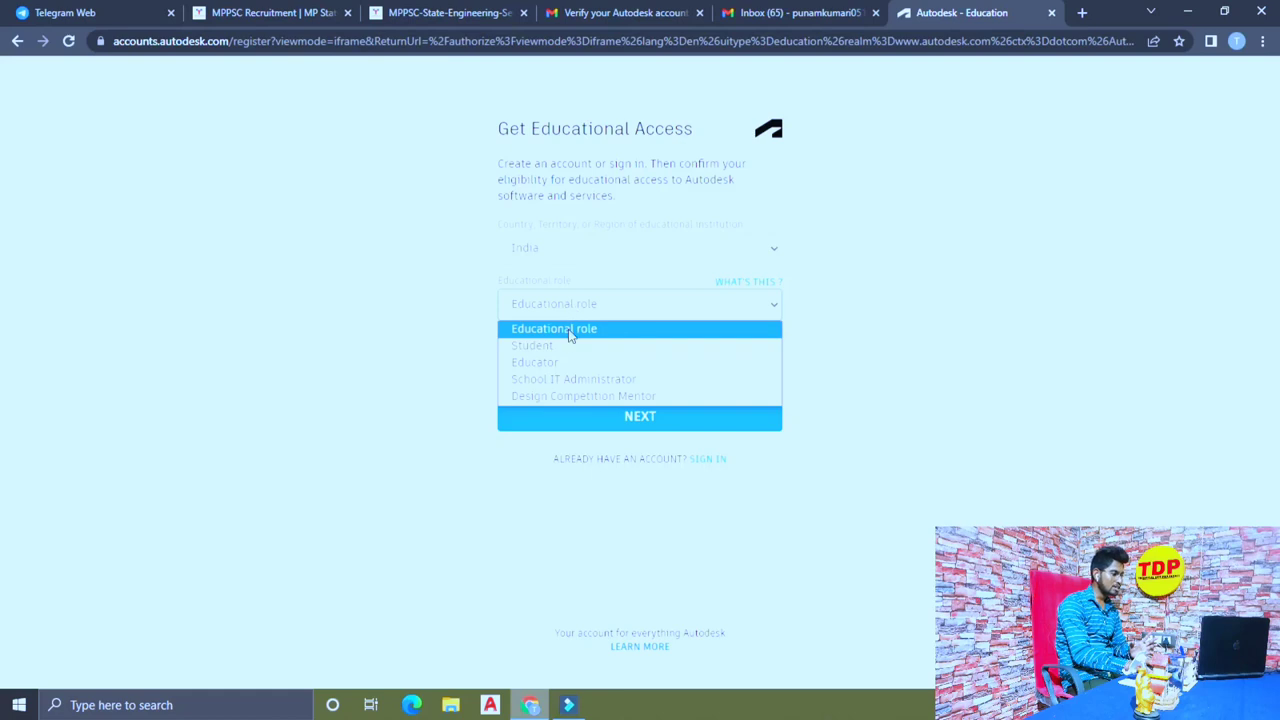
pyautogui.click(567, 354)
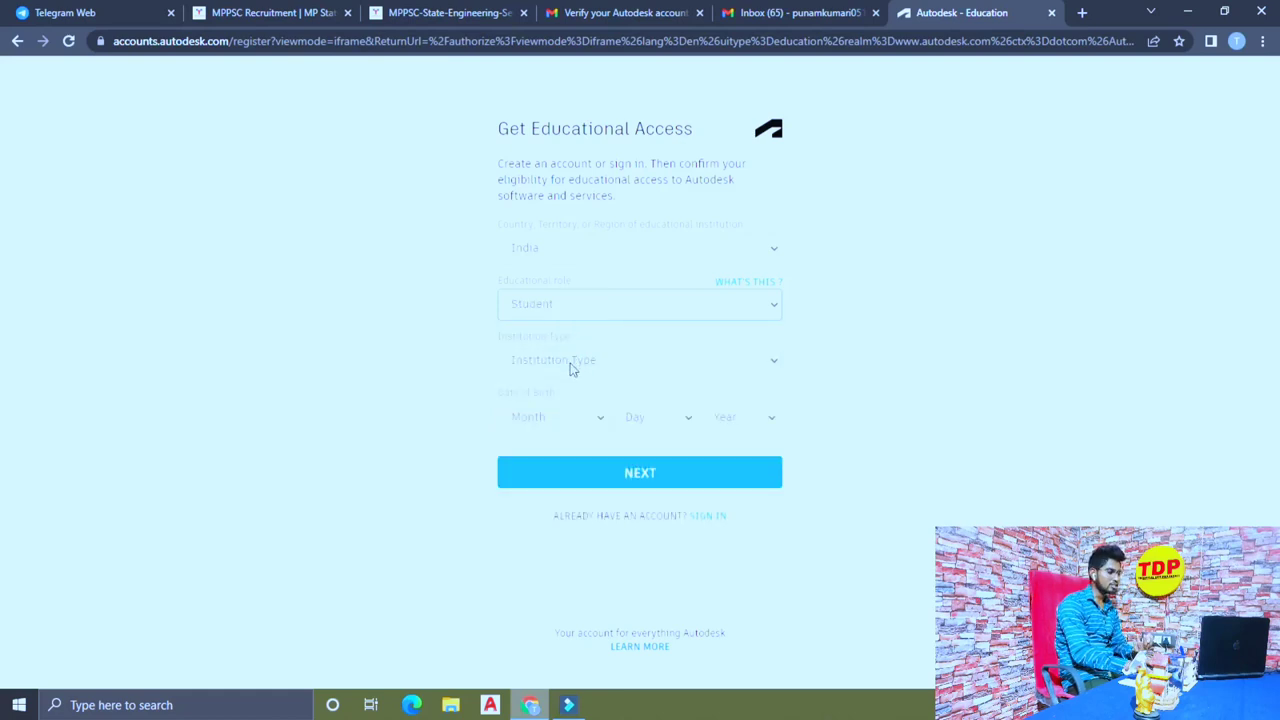
pyautogui.click(572, 370)
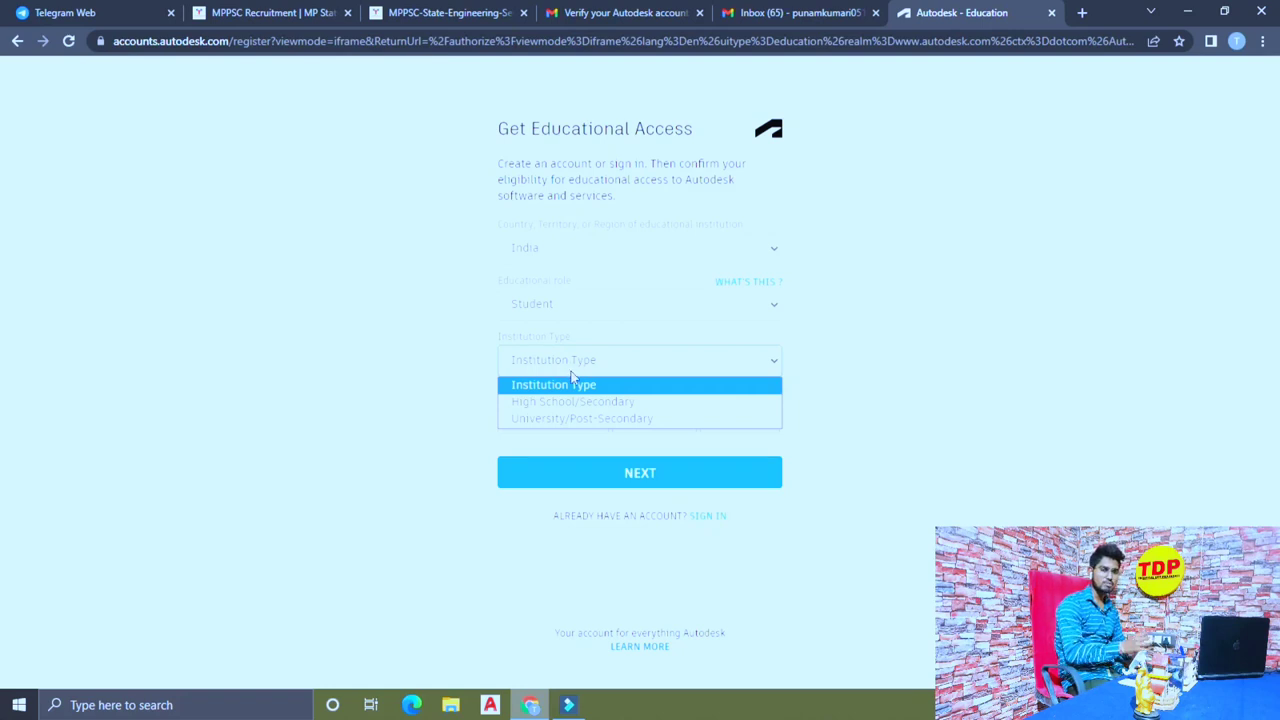
pyautogui.click(578, 419)
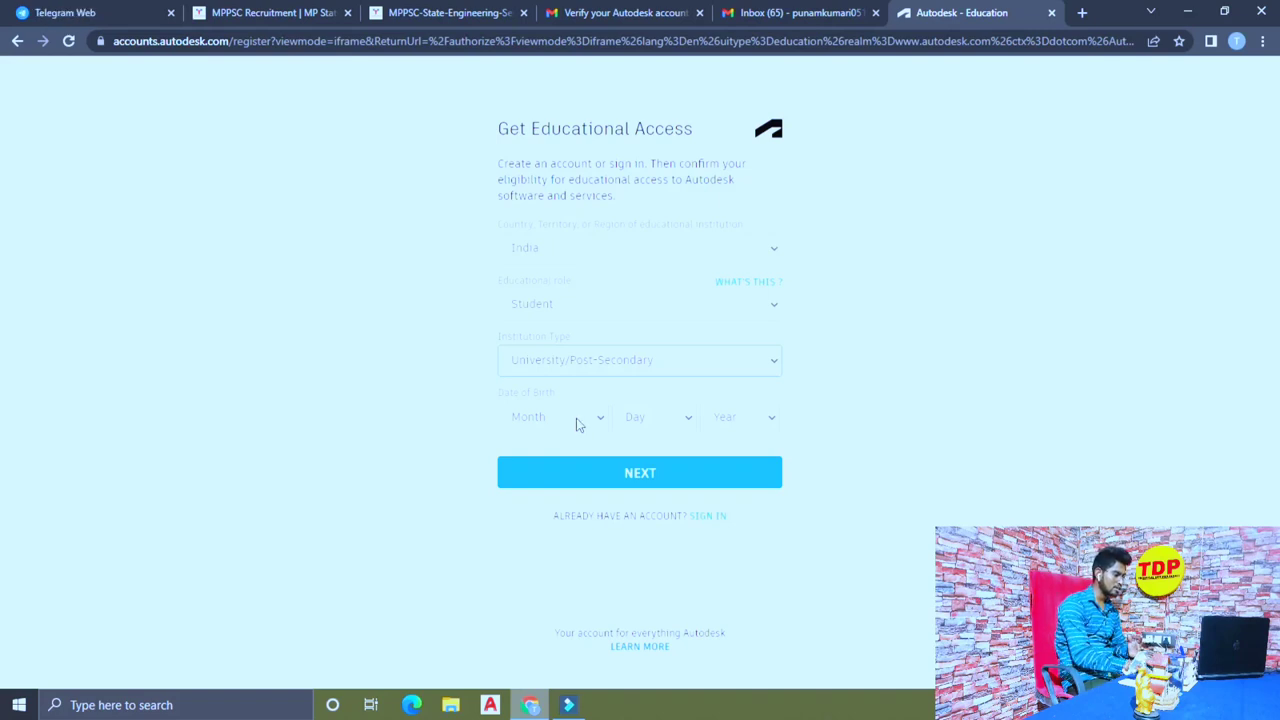
# Enter a birth date of March 15 with the chosen year and submit the eligibility details
pyautogui.click(576, 418)
pyautogui.click(538, 492)
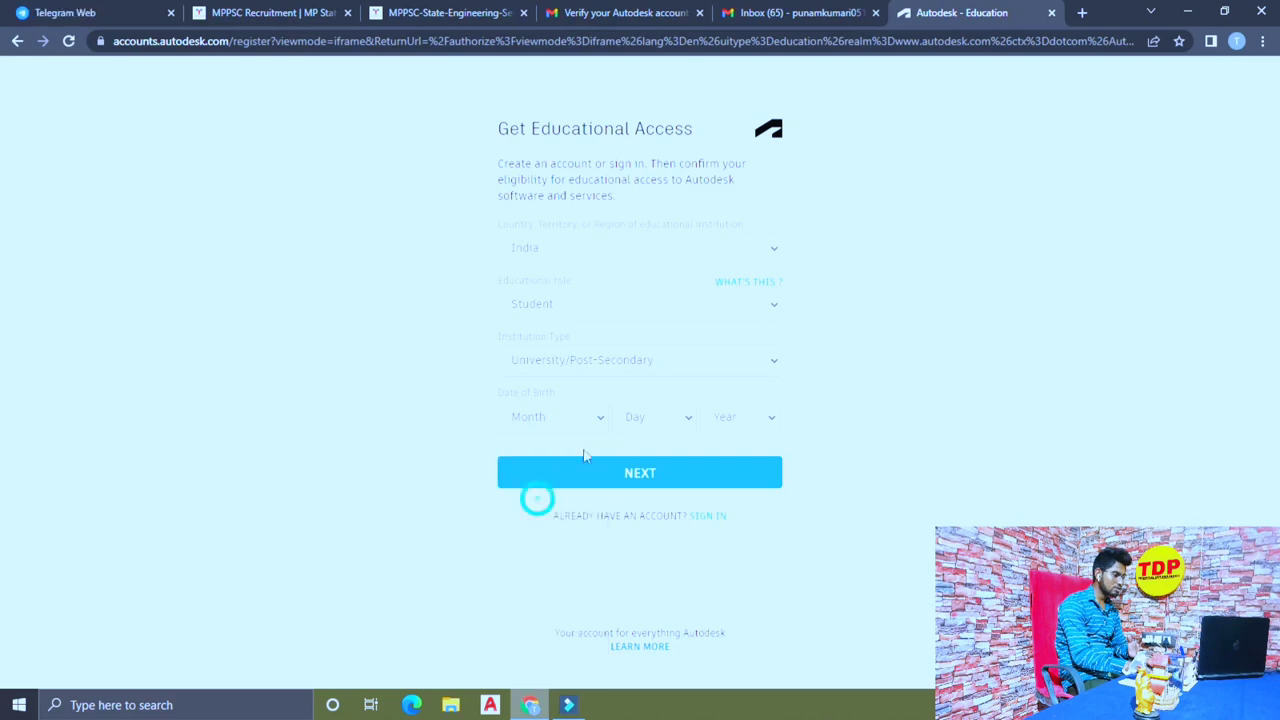
pyautogui.click(651, 420)
pyautogui.click(651, 323)
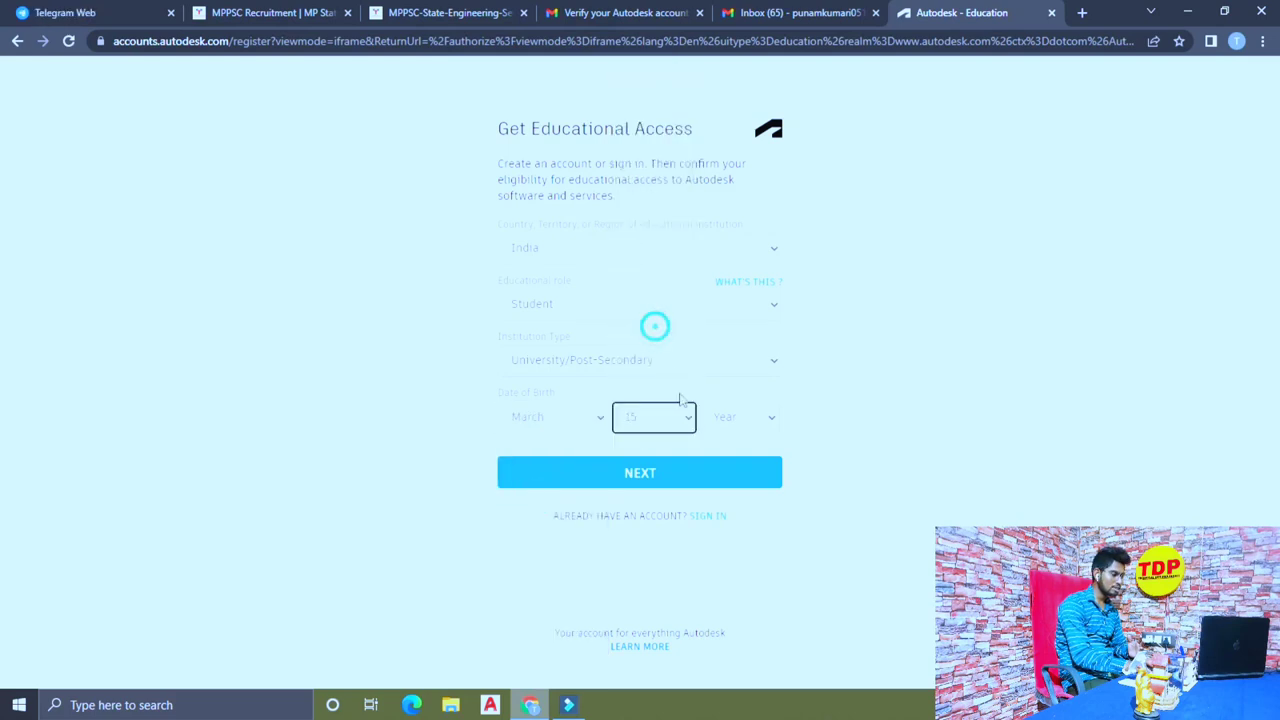
pyautogui.click(727, 418)
pyautogui.scroll(-5, 709, 330)
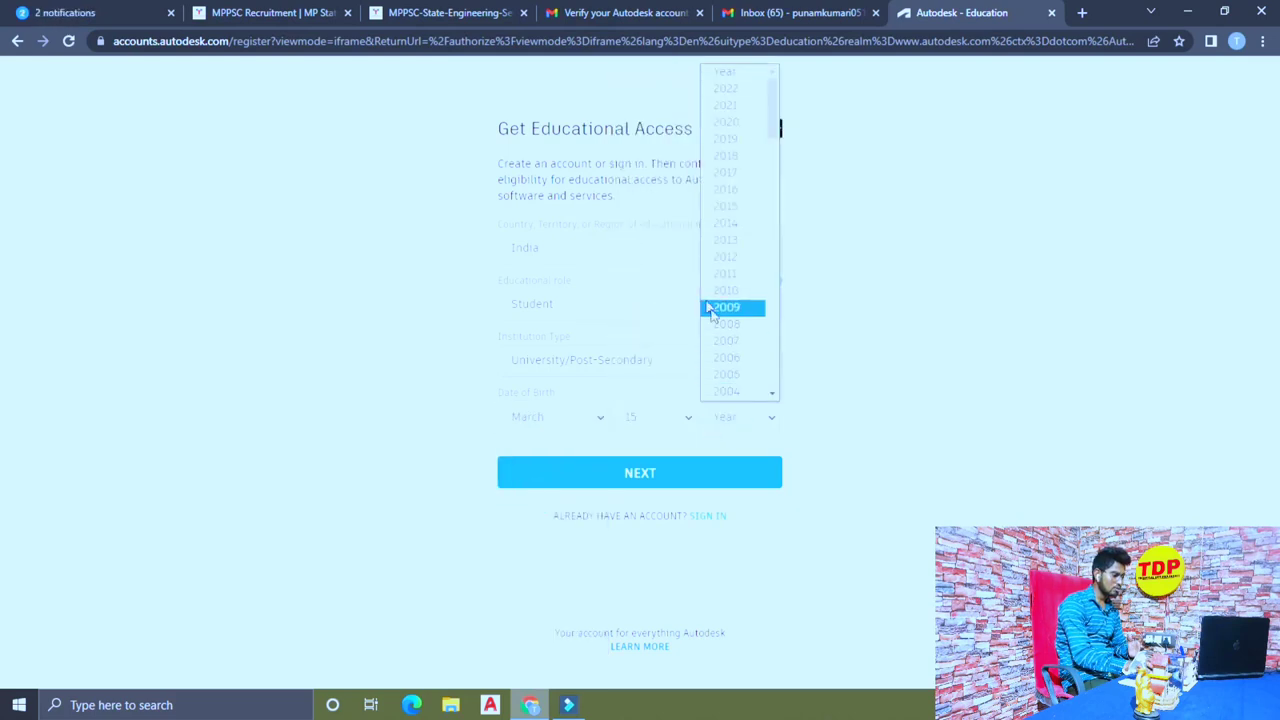
pyautogui.click(709, 306)
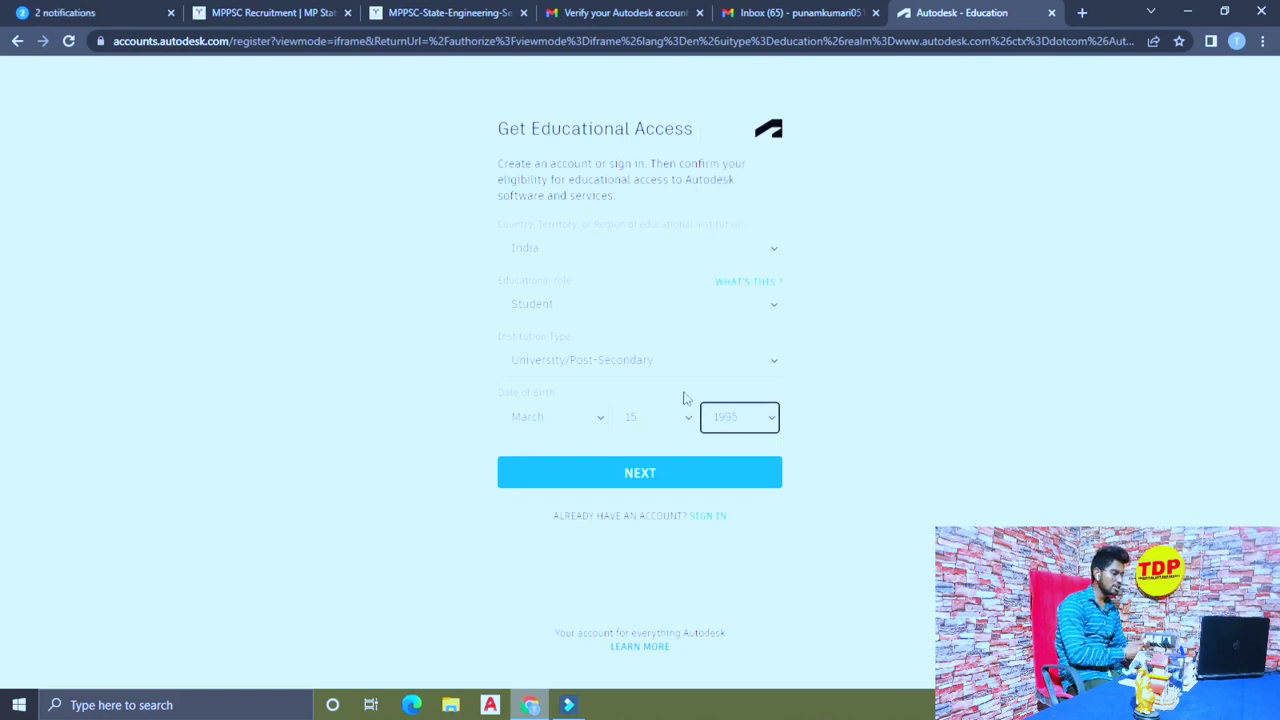
pyautogui.click(672, 474)
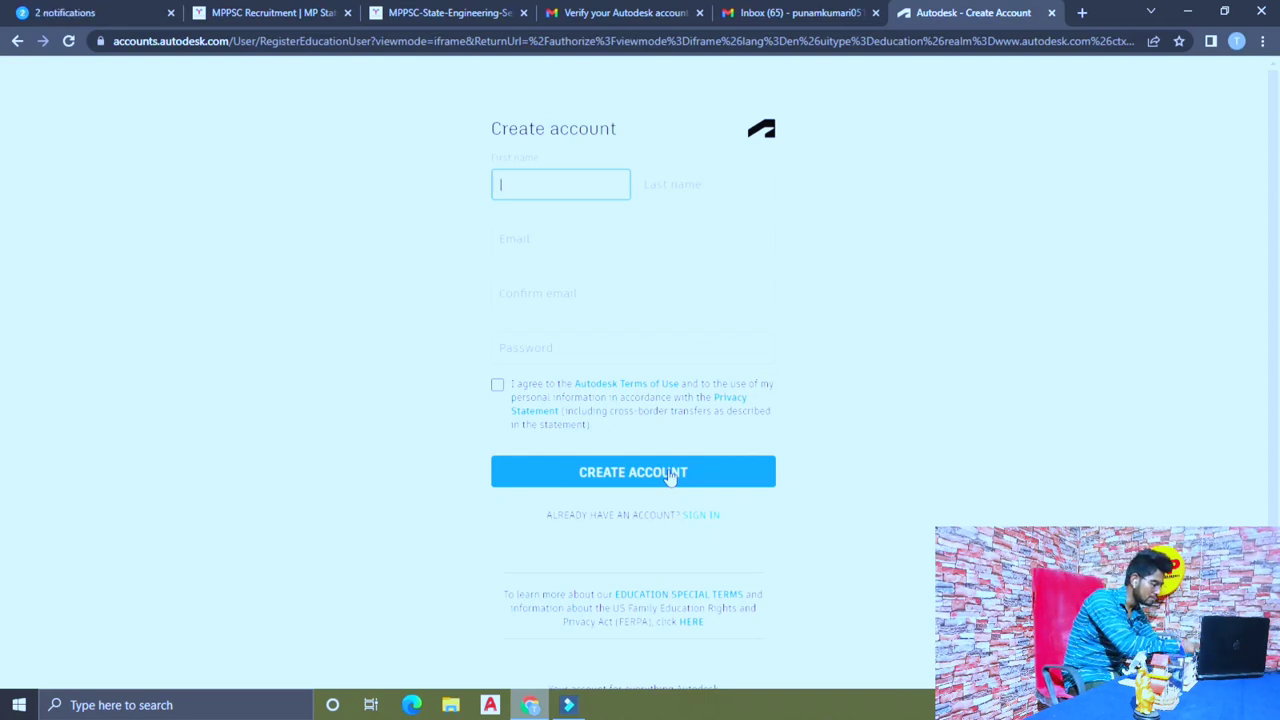
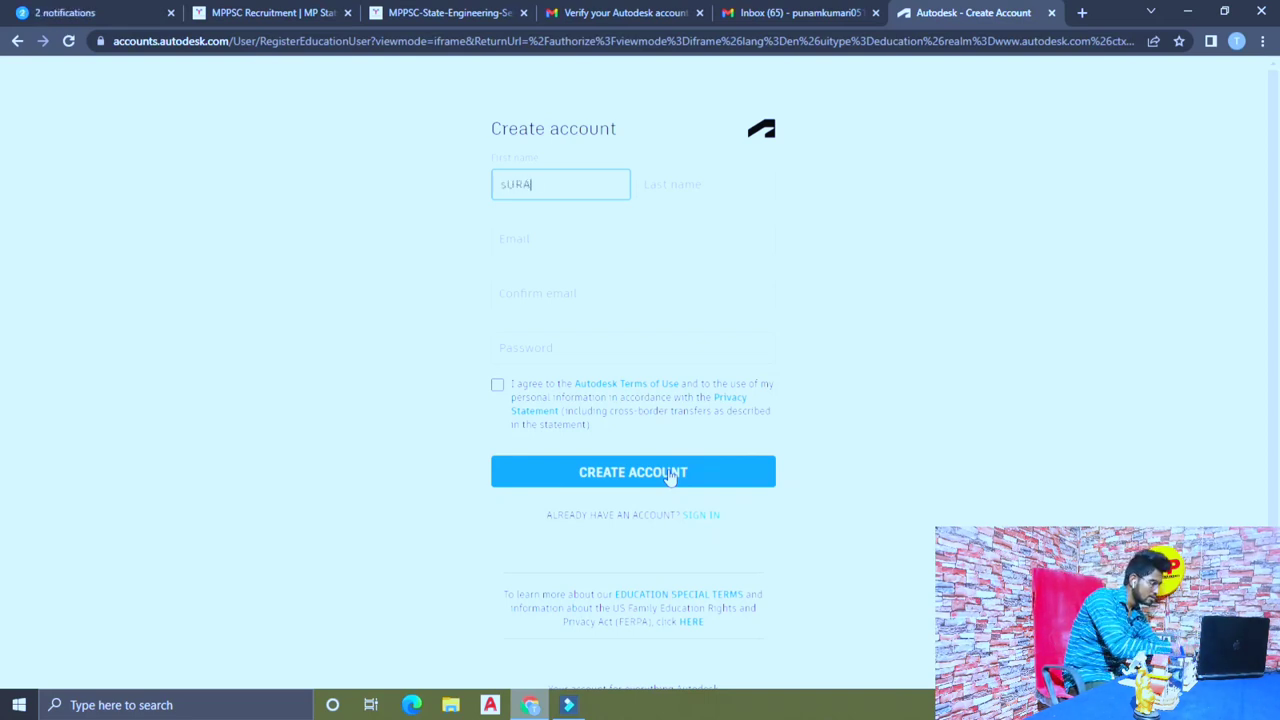
# Fill in the student's first and last name and accept the suggested email address
pyautogui.click(721, 184)
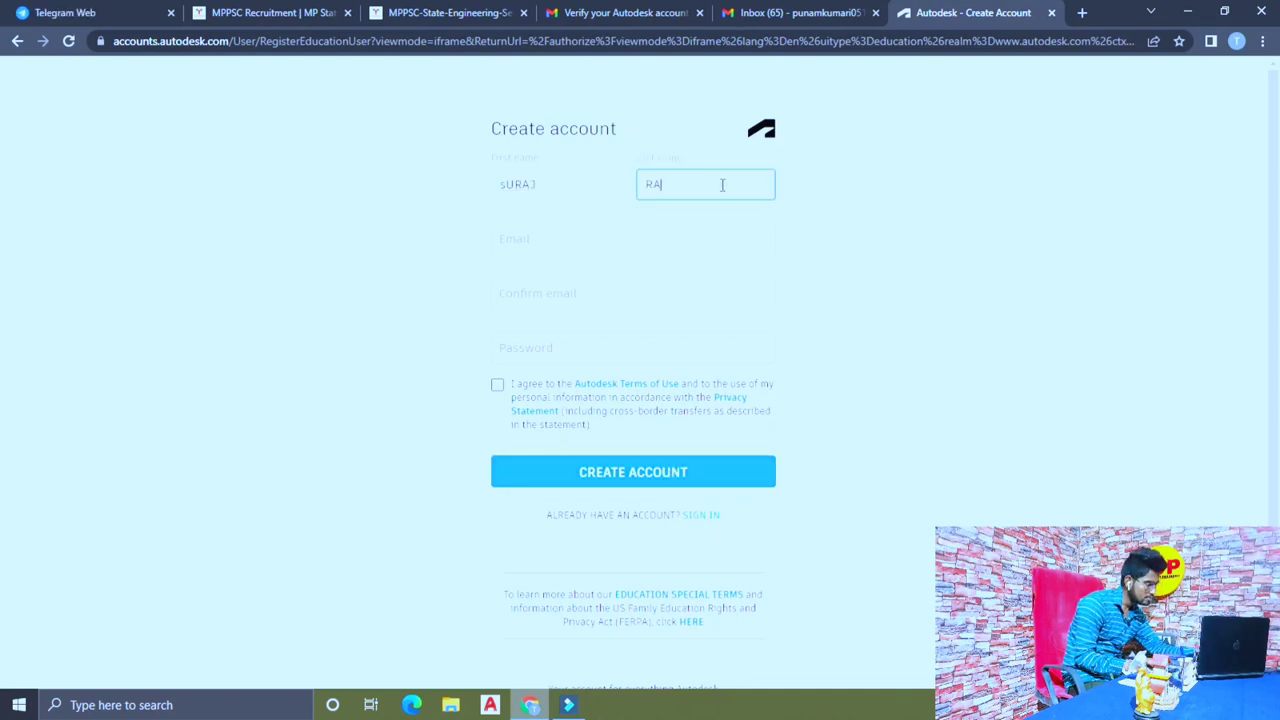
pyautogui.click(575, 242)
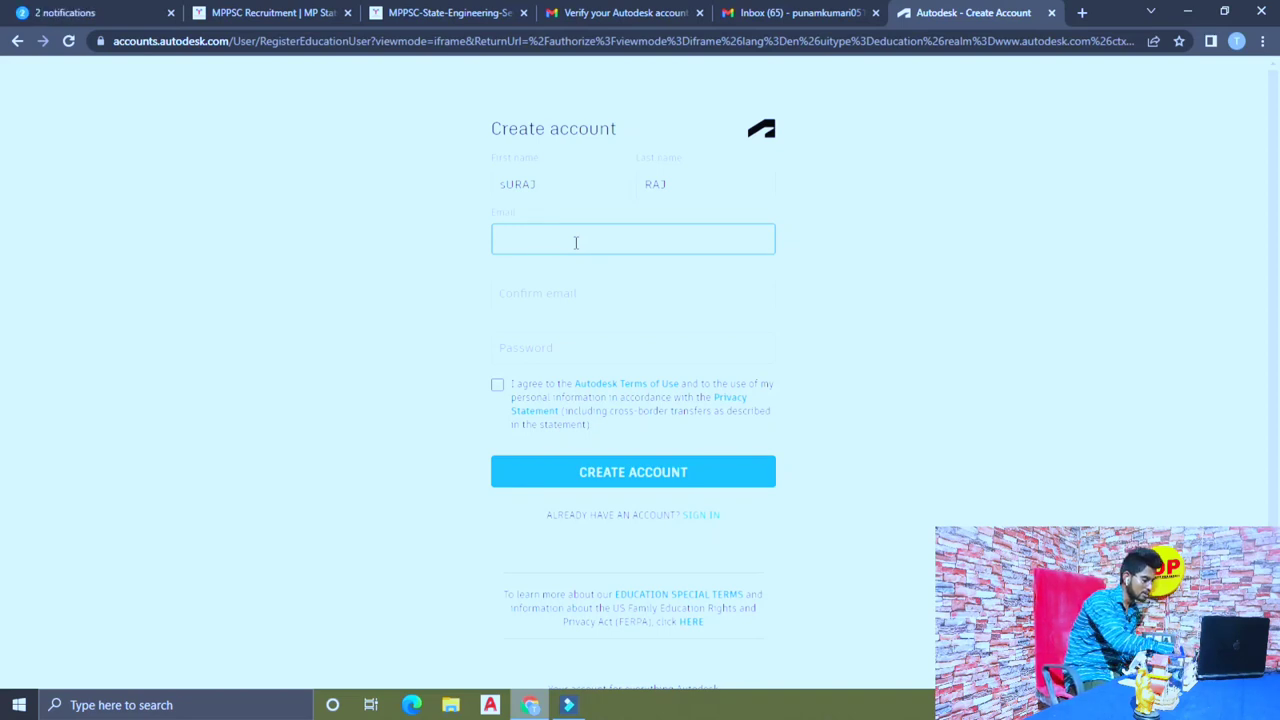
pyautogui.click(575, 242)
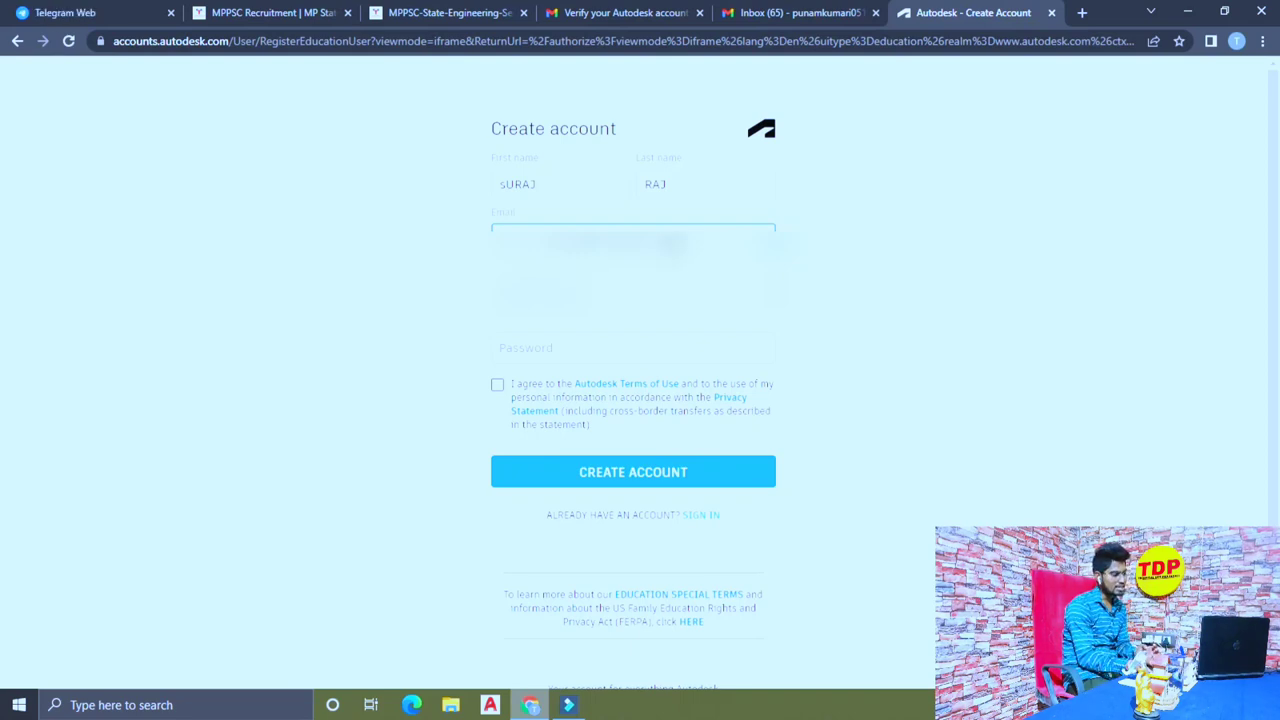
pyautogui.press('Return')
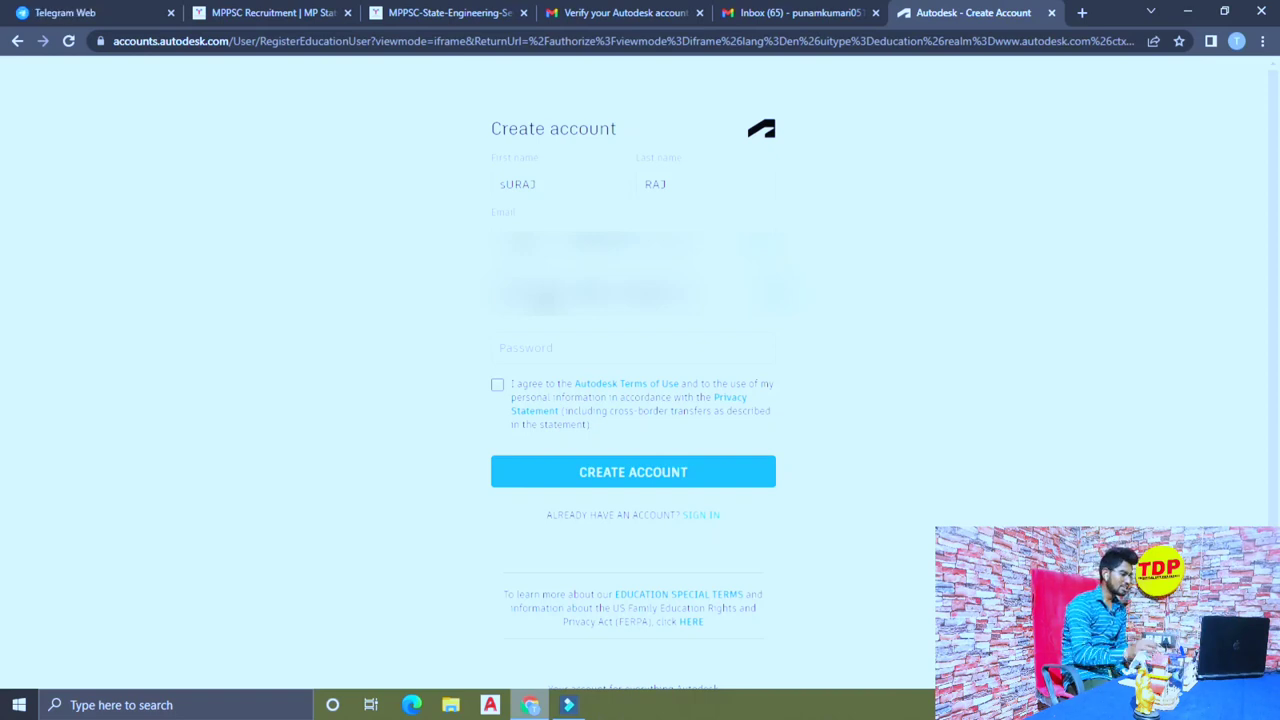
# Enter the account password, accept the terms of use, and create the account
pyautogui.click(544, 349)
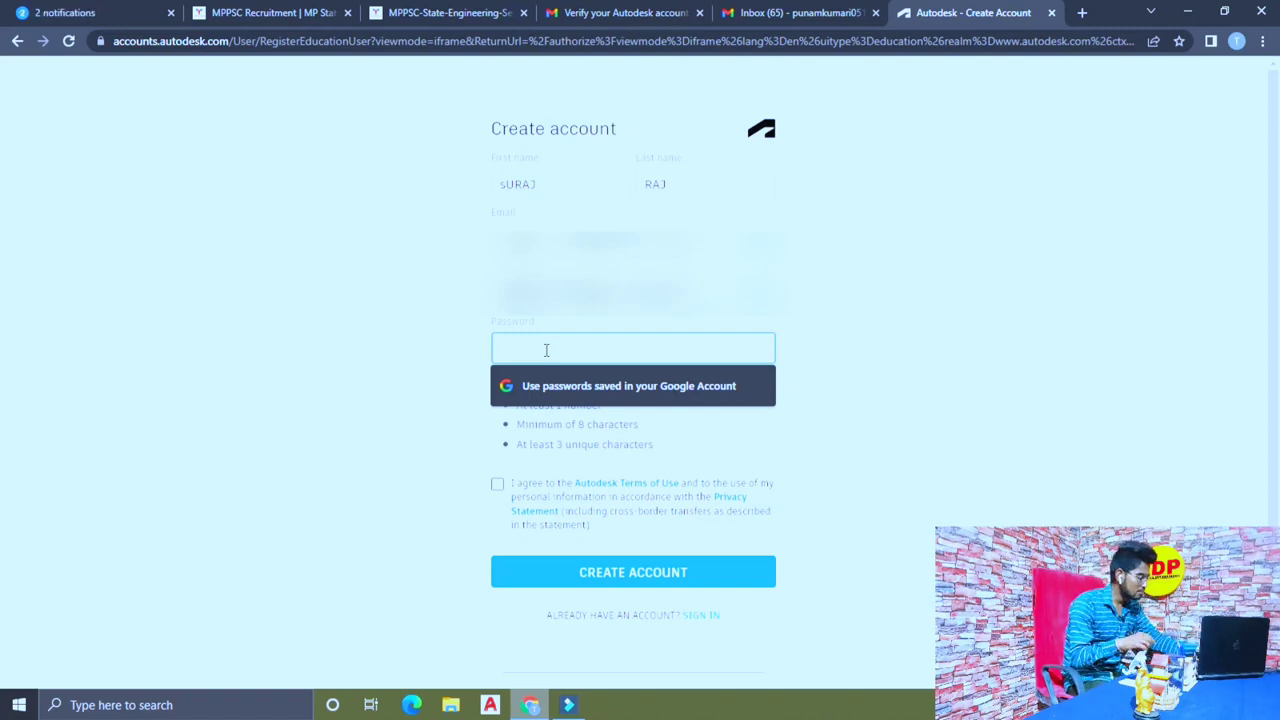
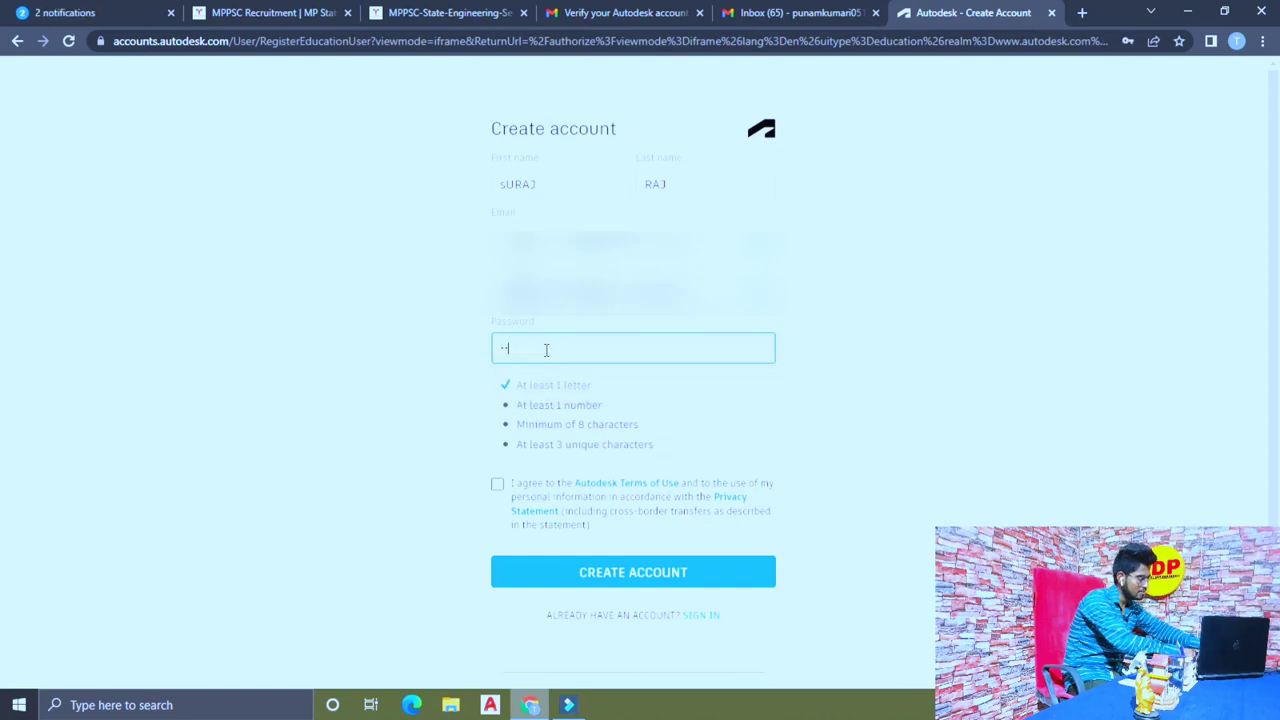
pyautogui.press('BackSpace')
pyautogui.press('BackSpace')
pyautogui.press('BackSpace')
pyautogui.press('BackSpace')
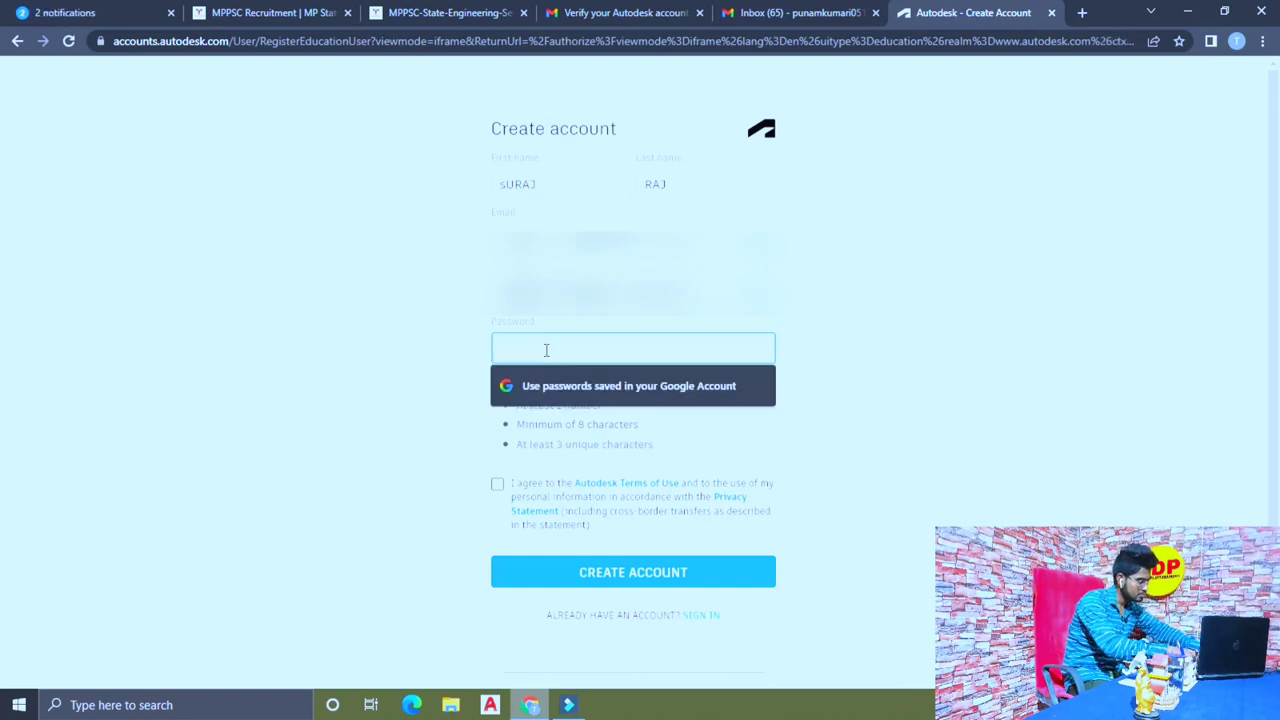
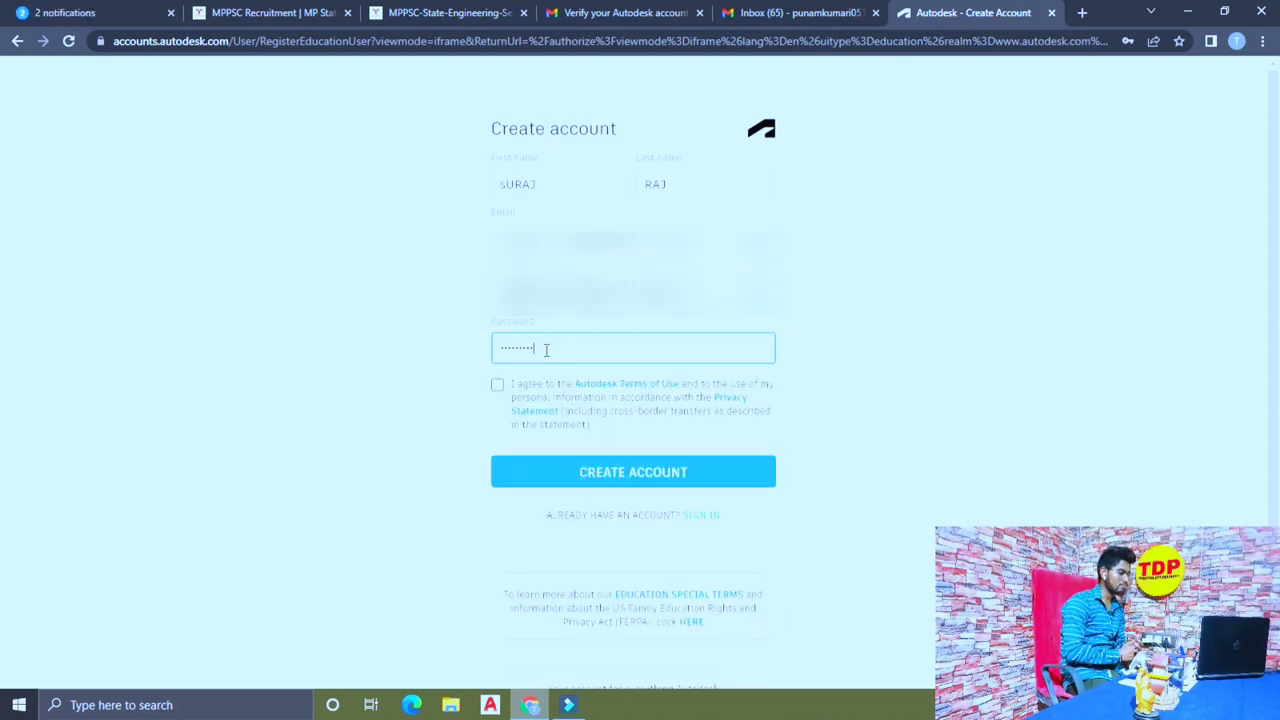
pyautogui.click(497, 384)
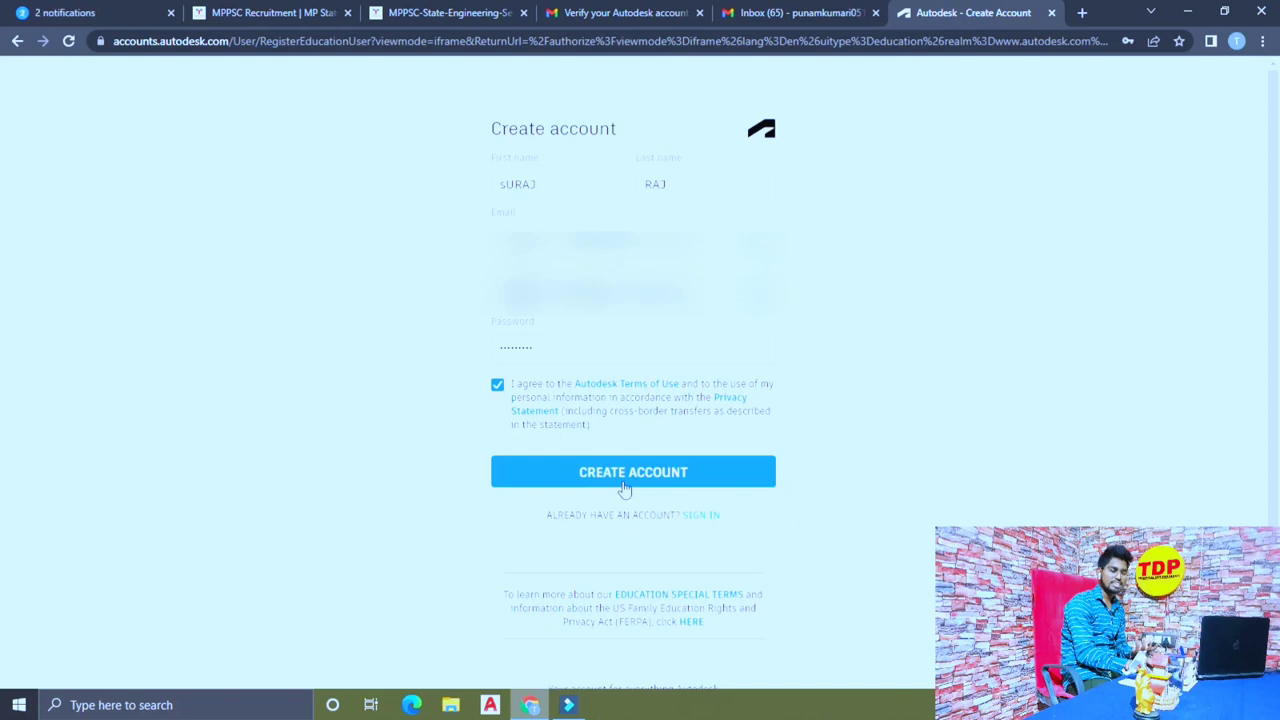
pyautogui.click(624, 488)
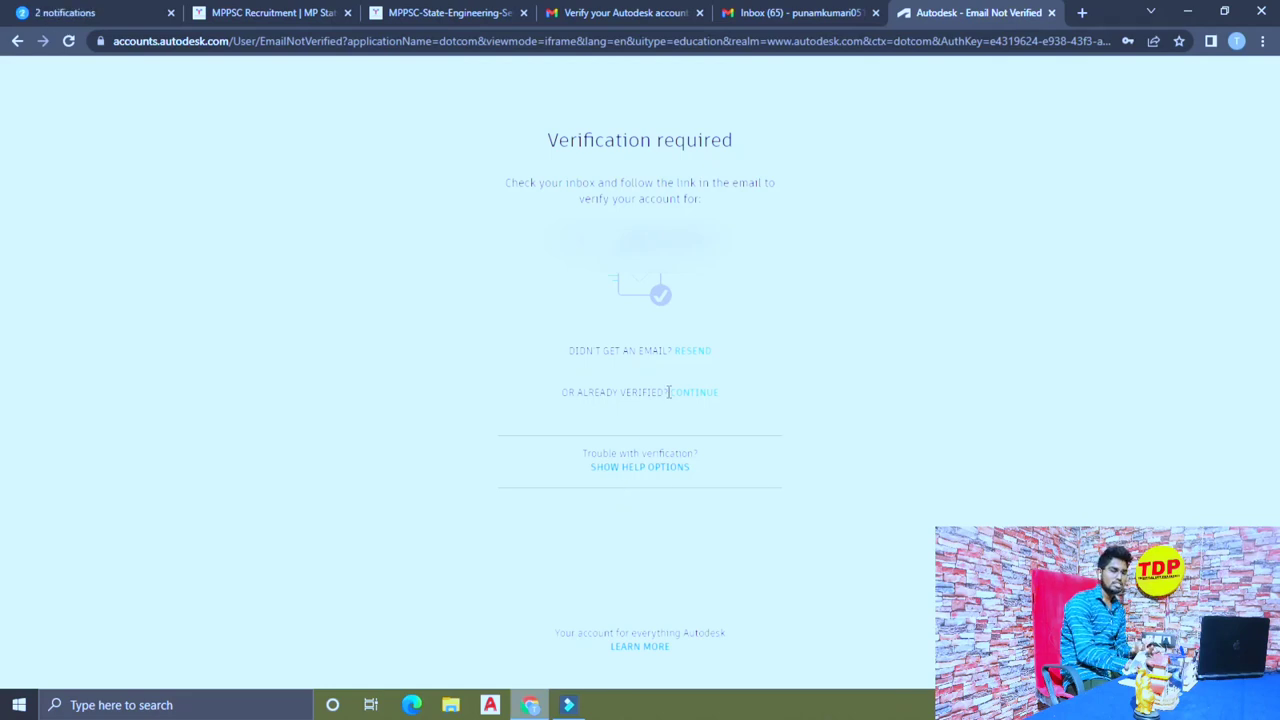
# In Gmail, open the 'Verify your Autodesk account' email and follow its Verify Email link
pyautogui.click(755, 30)
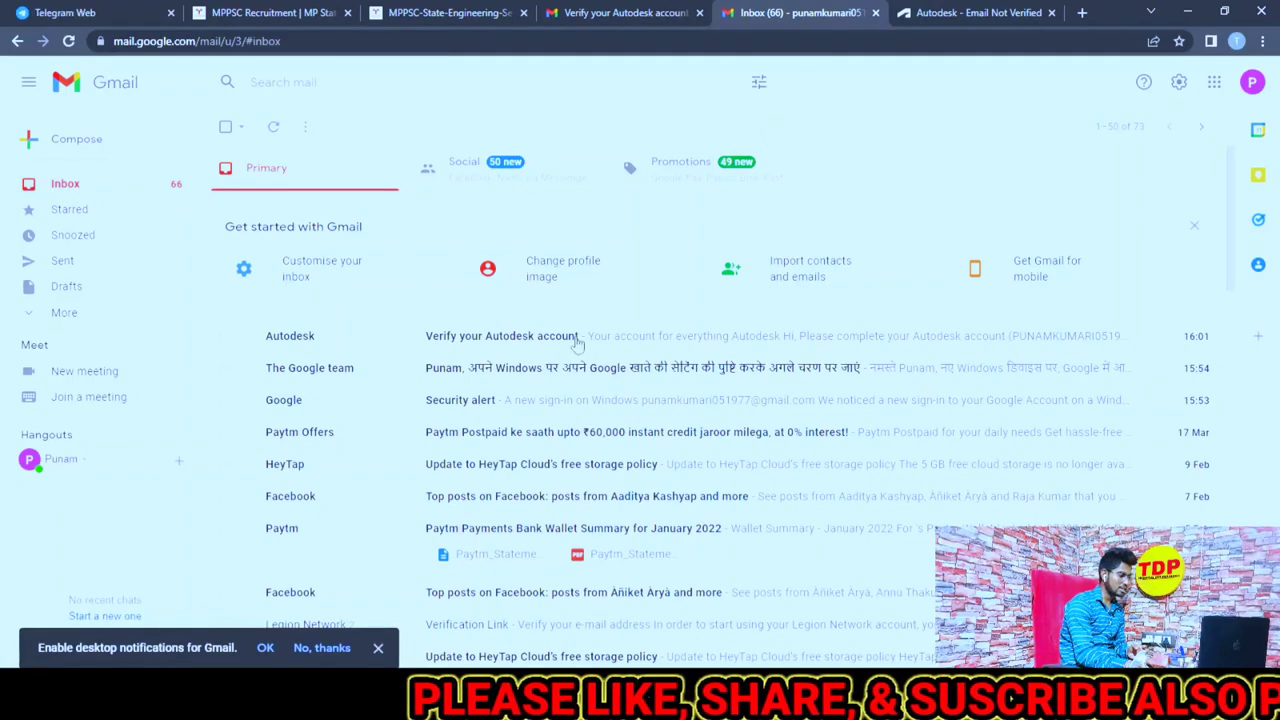
pyautogui.click(290, 336)
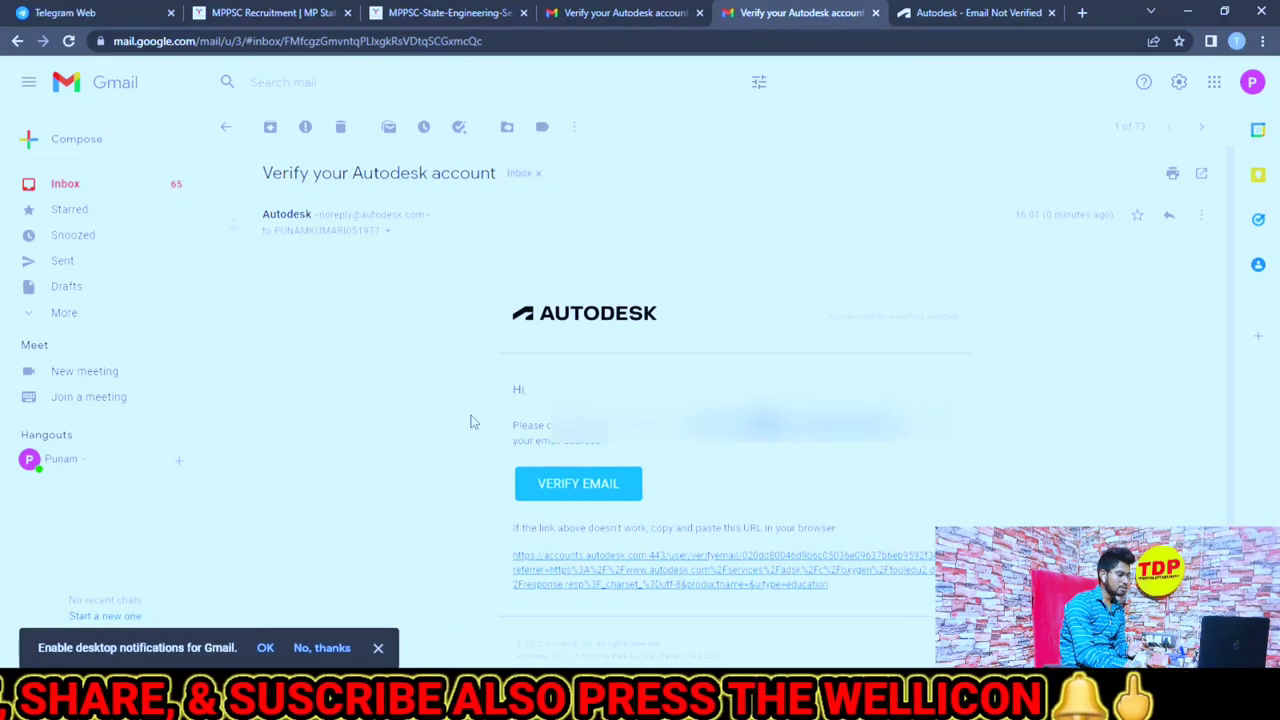
pyautogui.click(549, 497)
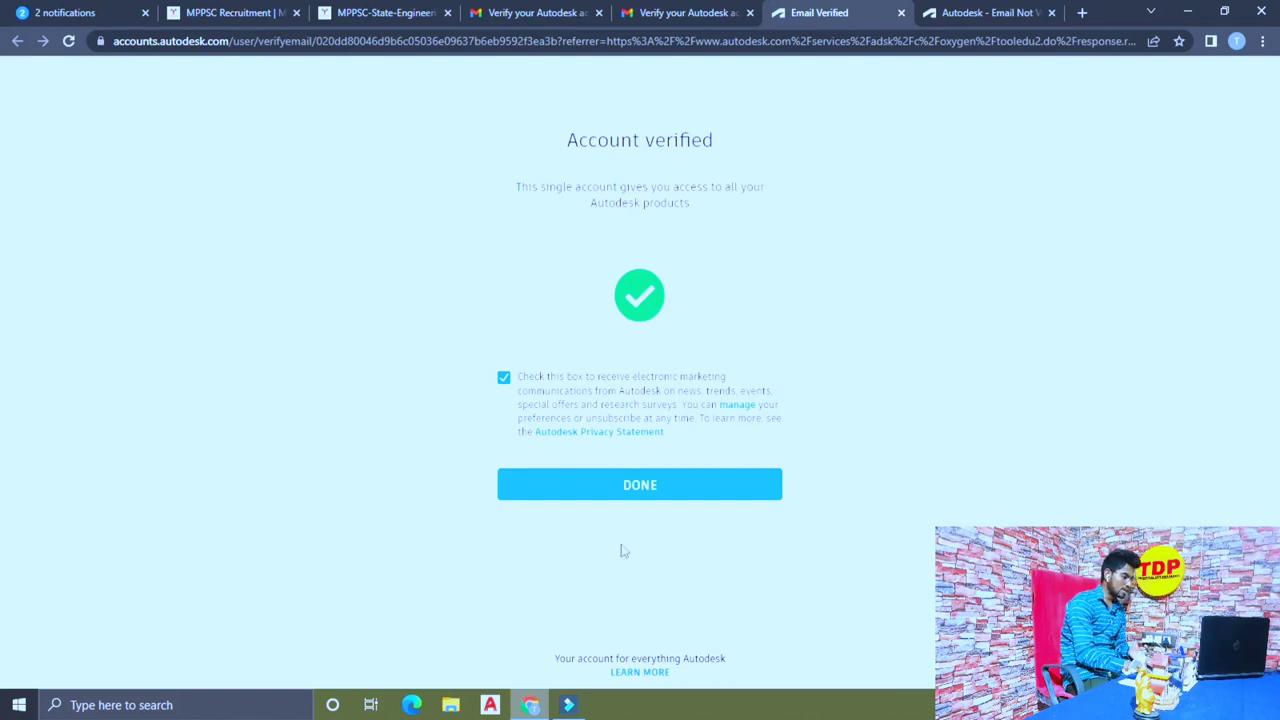
# Continue to education details and choose K N S Institute Of Technology as the school
pyautogui.click(641, 487)
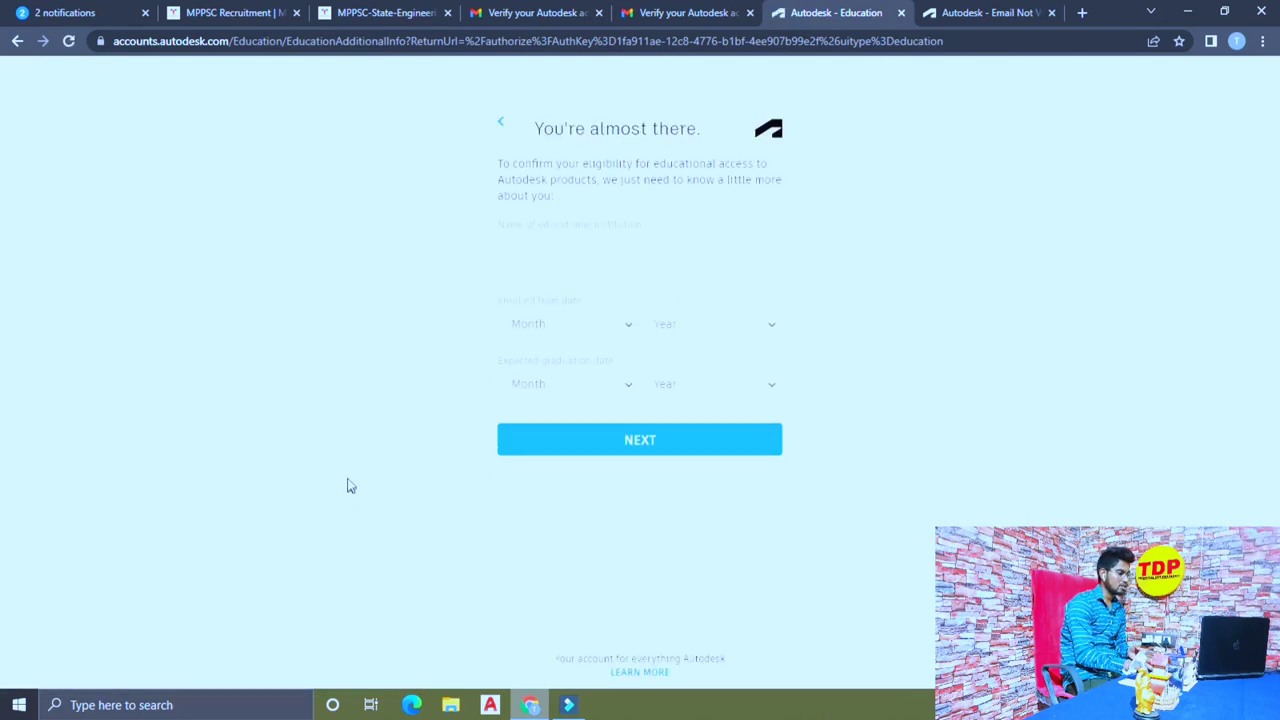
pyautogui.click(590, 242)
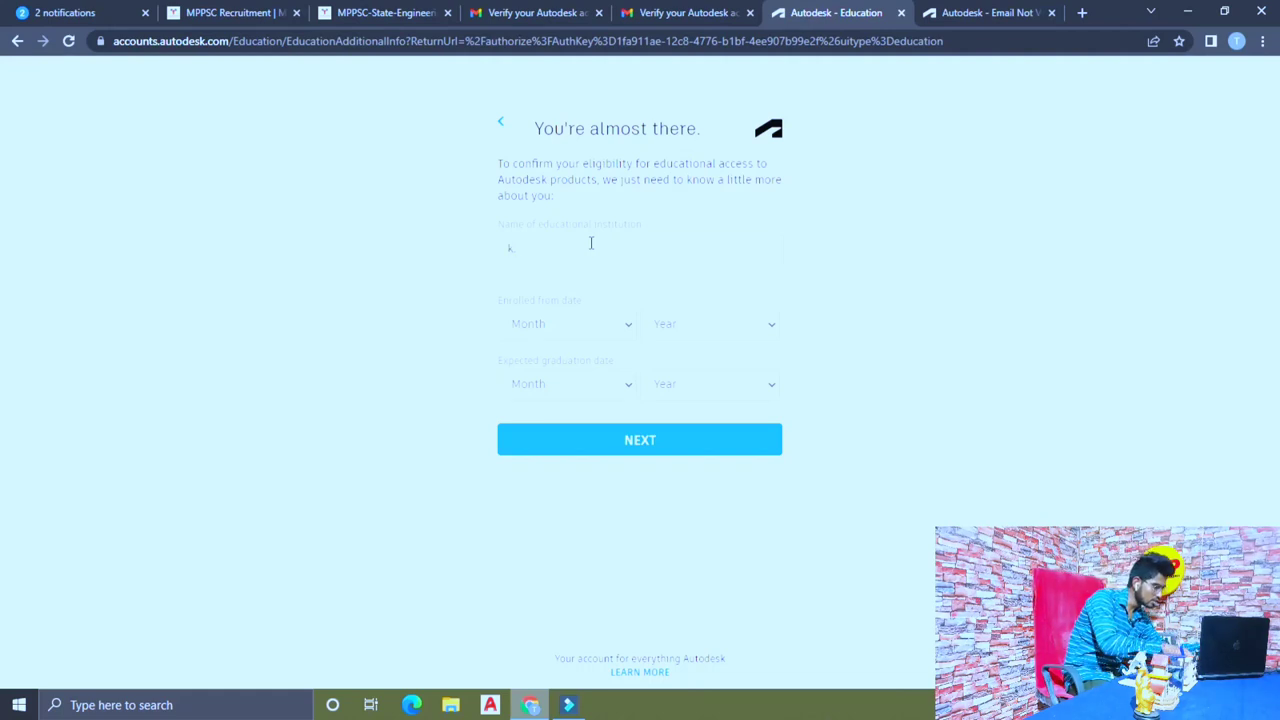
pyautogui.write('.n')
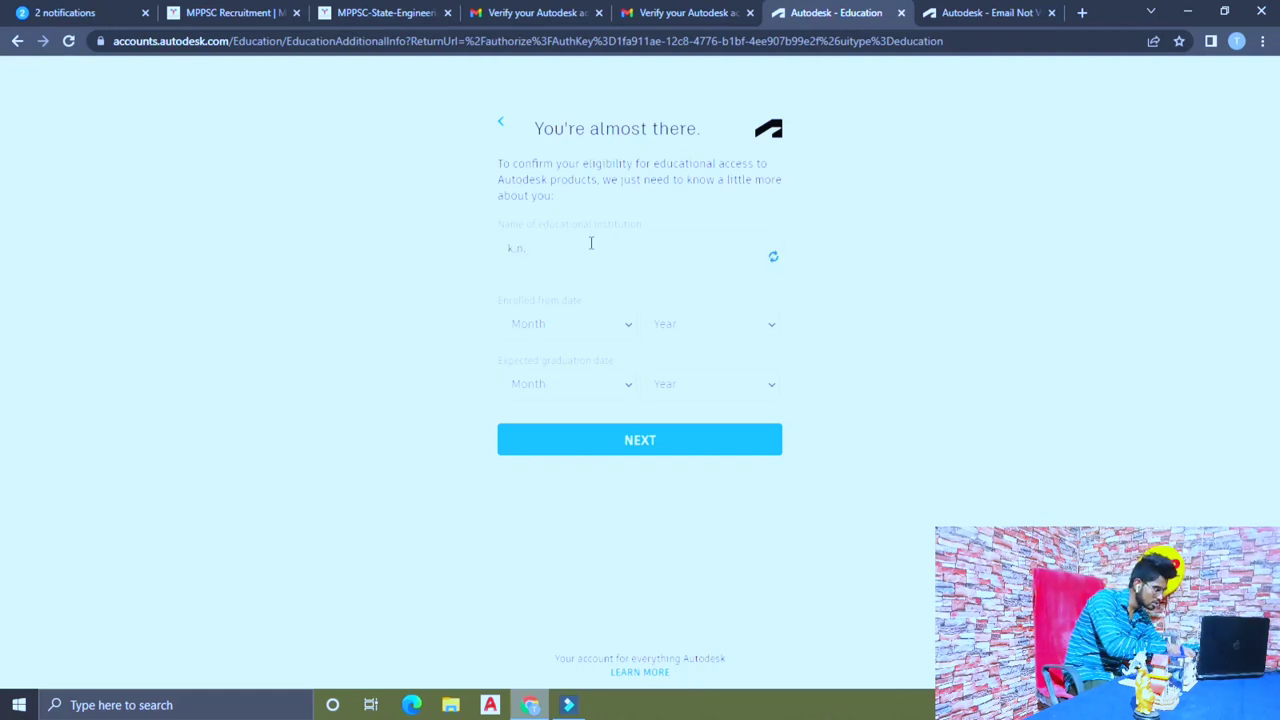
pyautogui.write('.s')
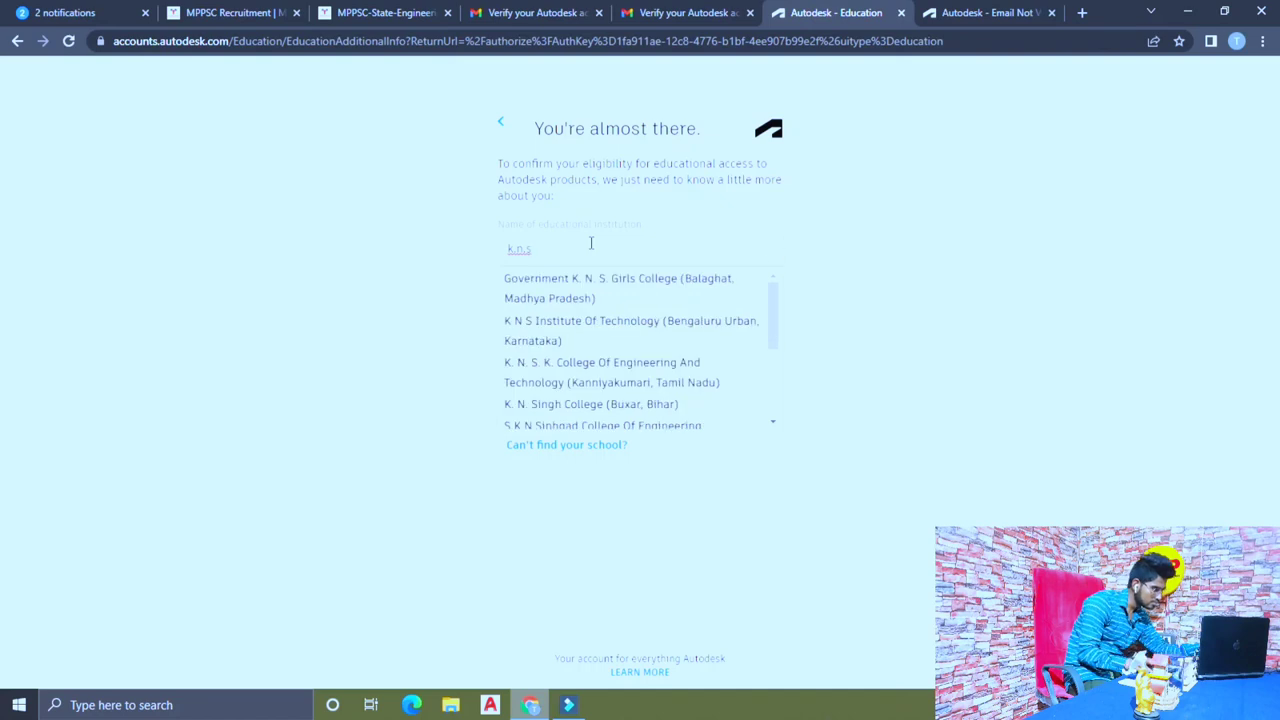
pyautogui.click(594, 330)
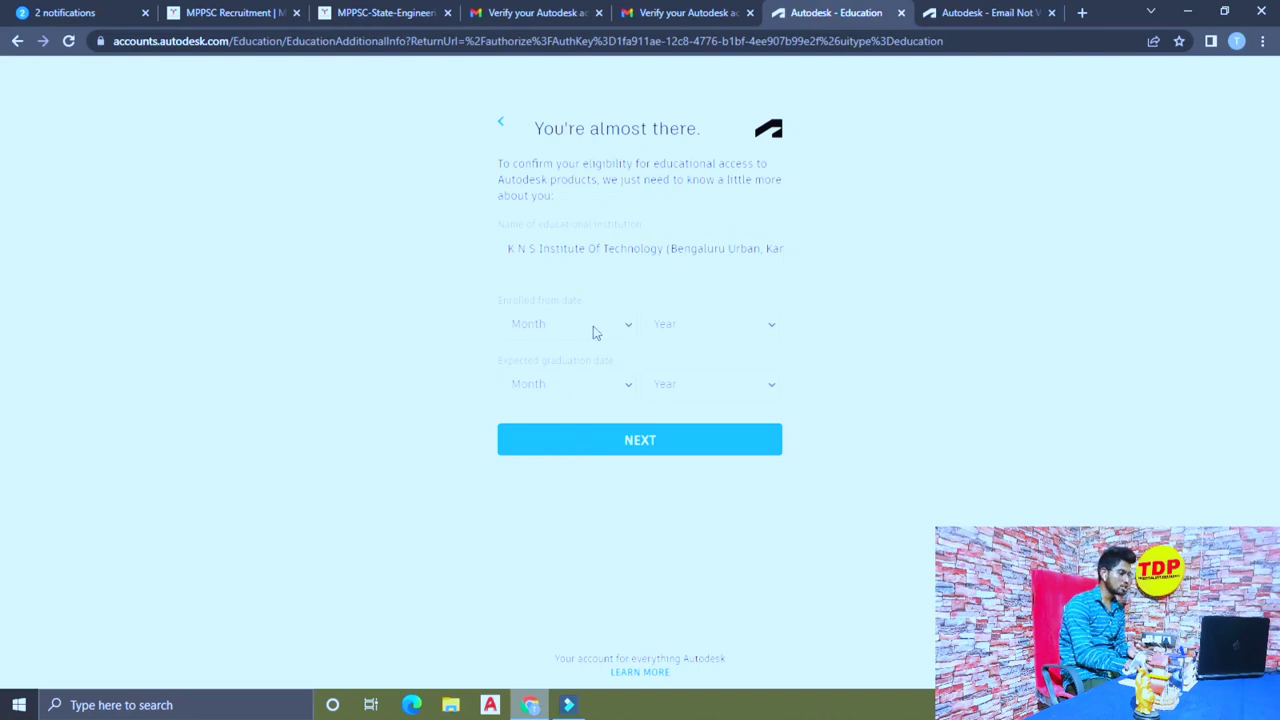
# Set enrolment from May 2017 and expected graduation May 2022, then save
pyautogui.click(592, 328)
pyautogui.click(515, 434)
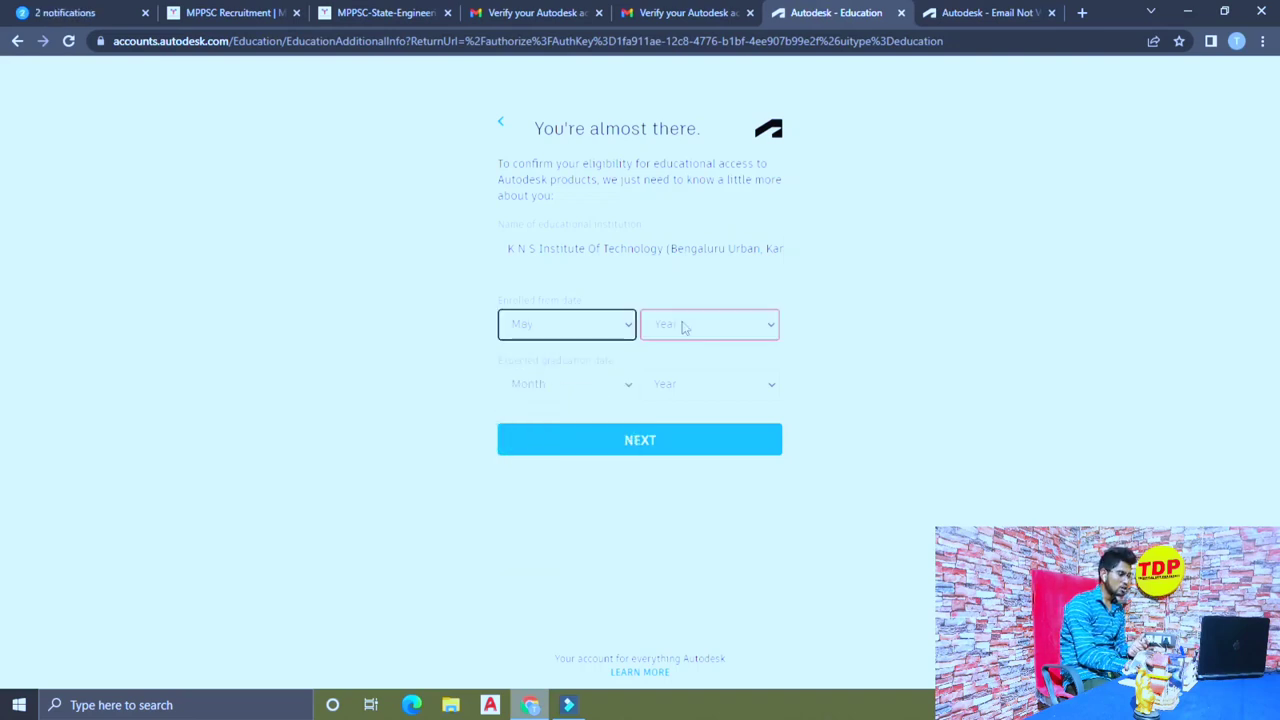
pyautogui.click(680, 325)
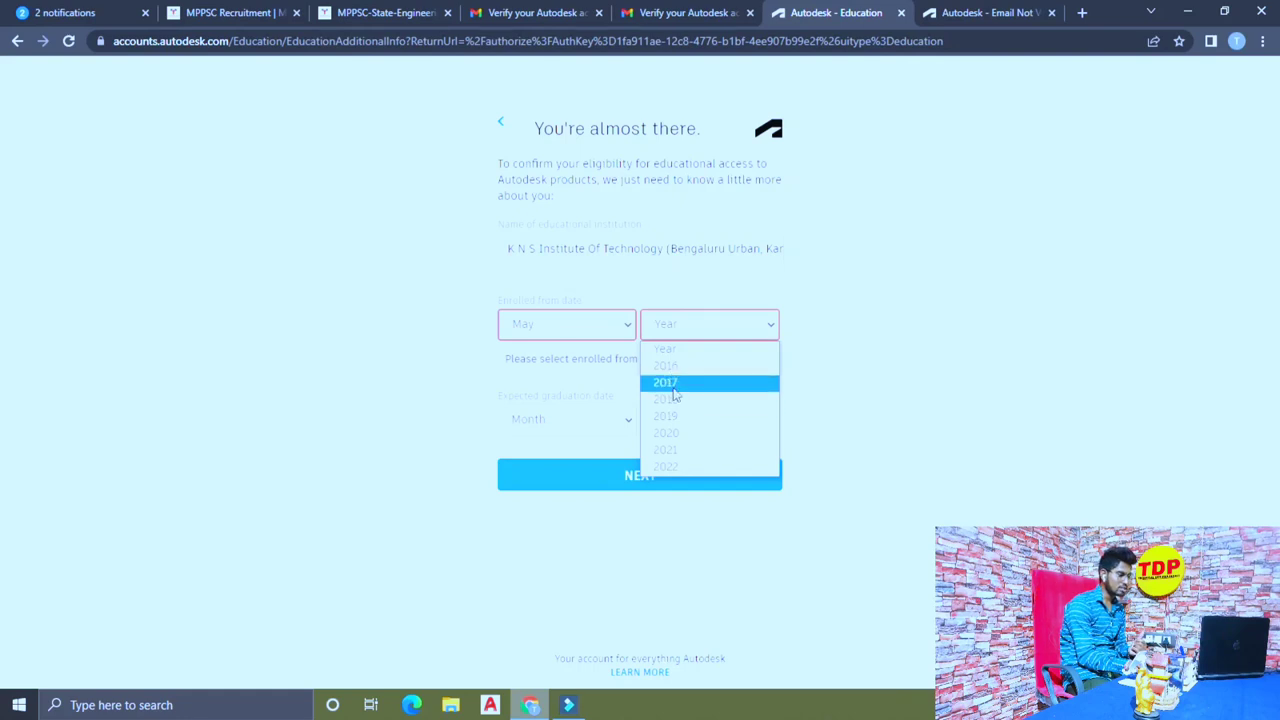
pyautogui.click(673, 390)
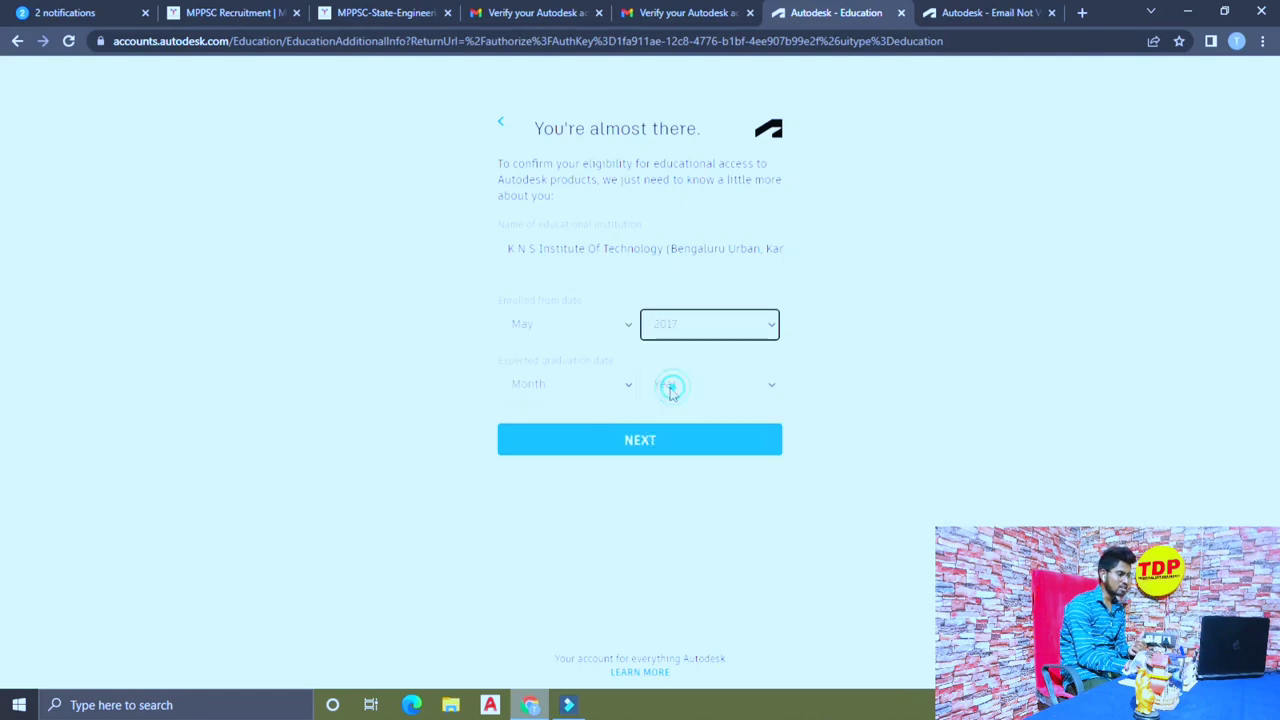
pyautogui.click(560, 398)
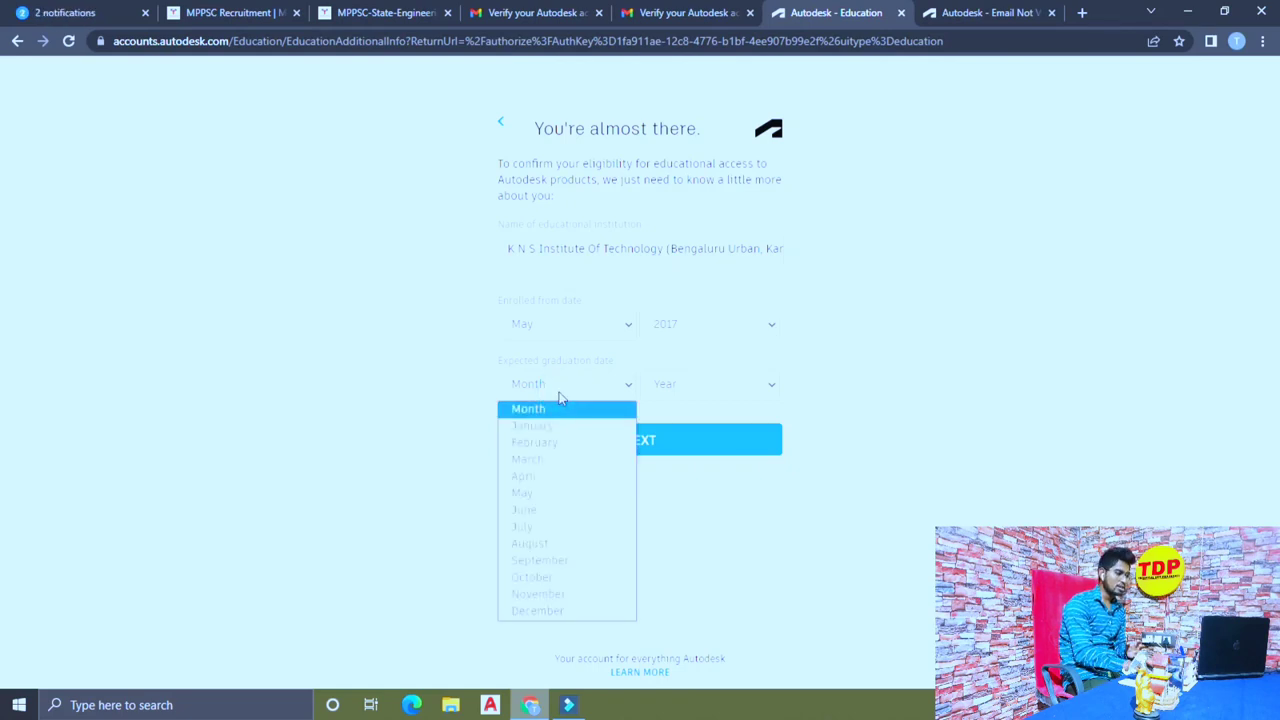
pyautogui.click(543, 490)
pyautogui.click(703, 384)
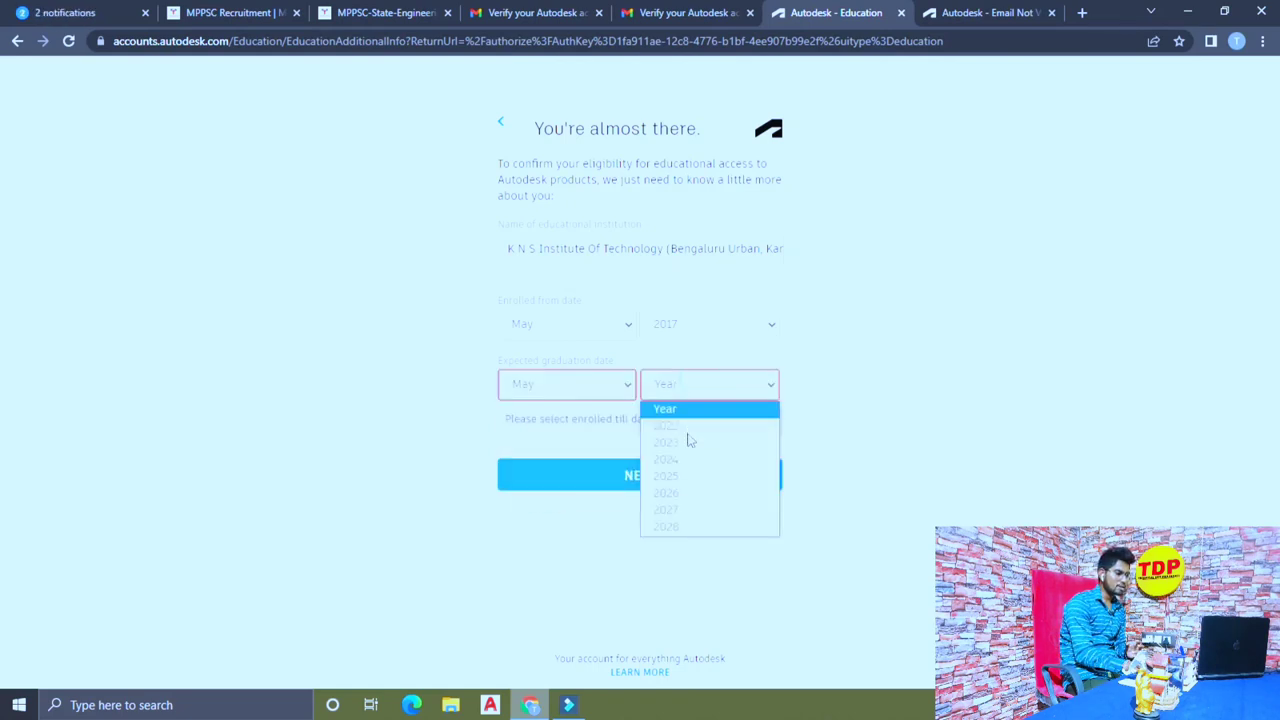
pyautogui.click(686, 426)
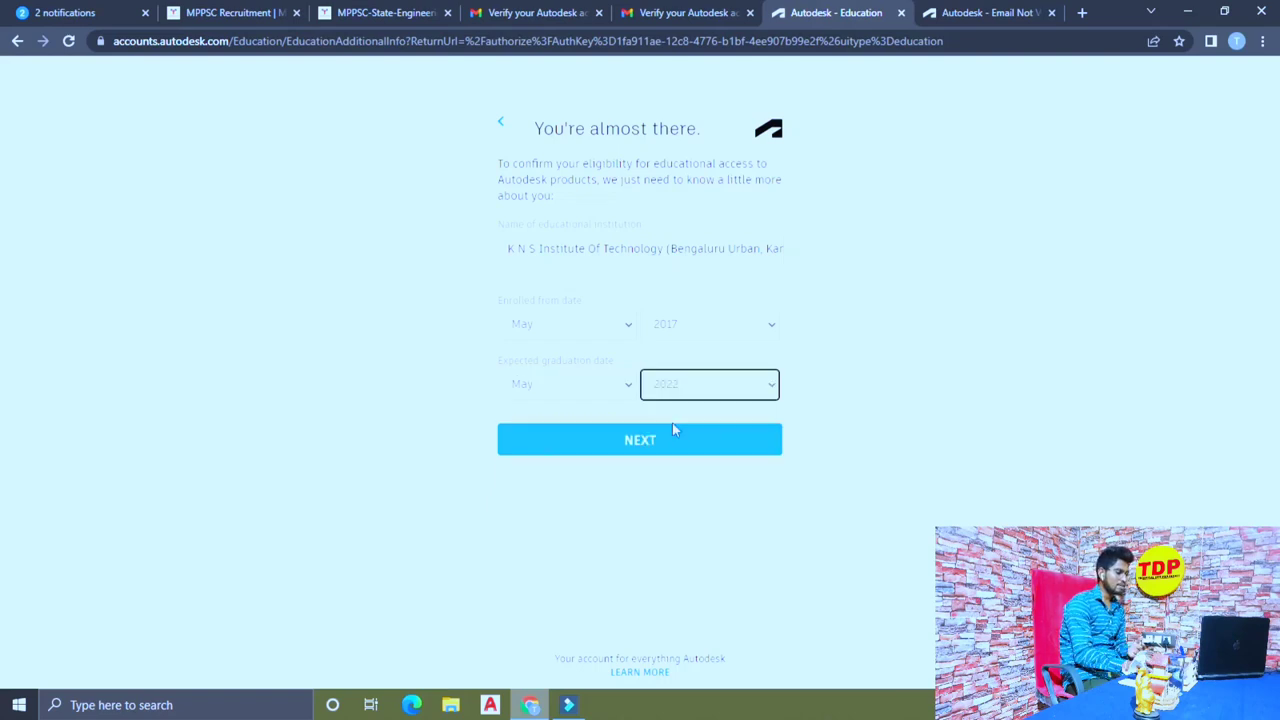
pyautogui.click(655, 440)
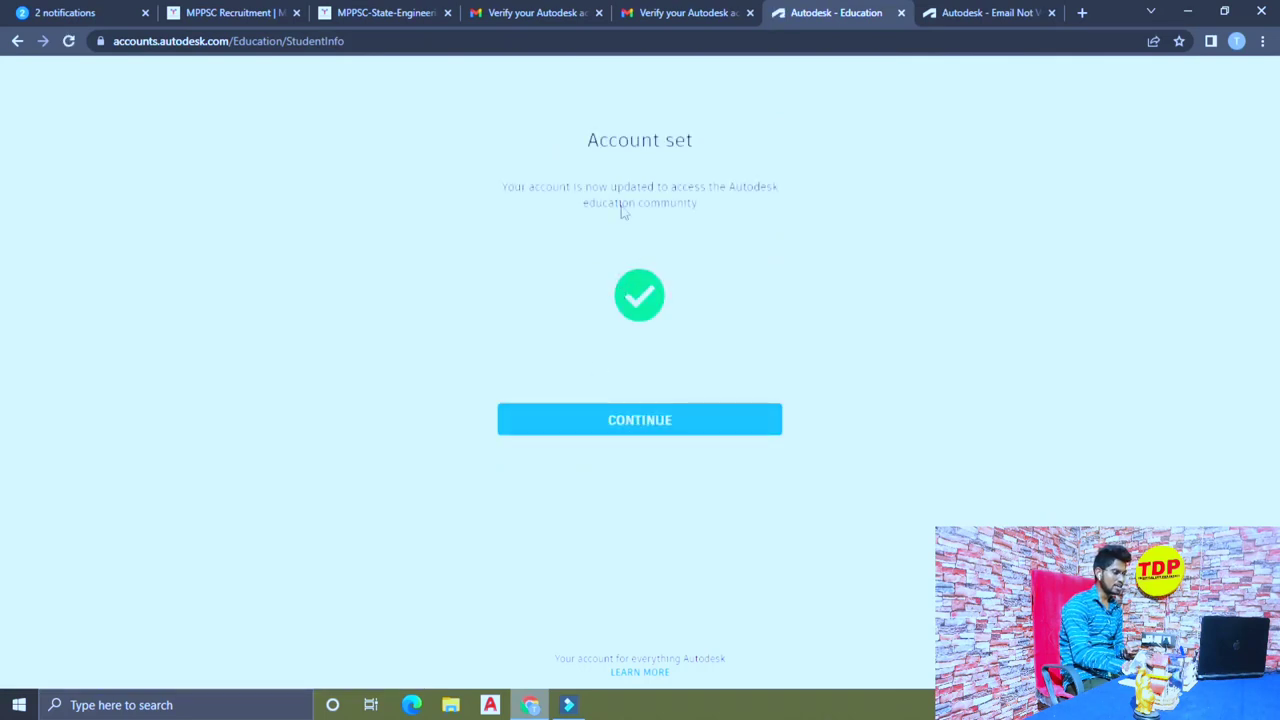
# Continue to the Autodesk education site and scroll through the education software page
pyautogui.click(622, 424)
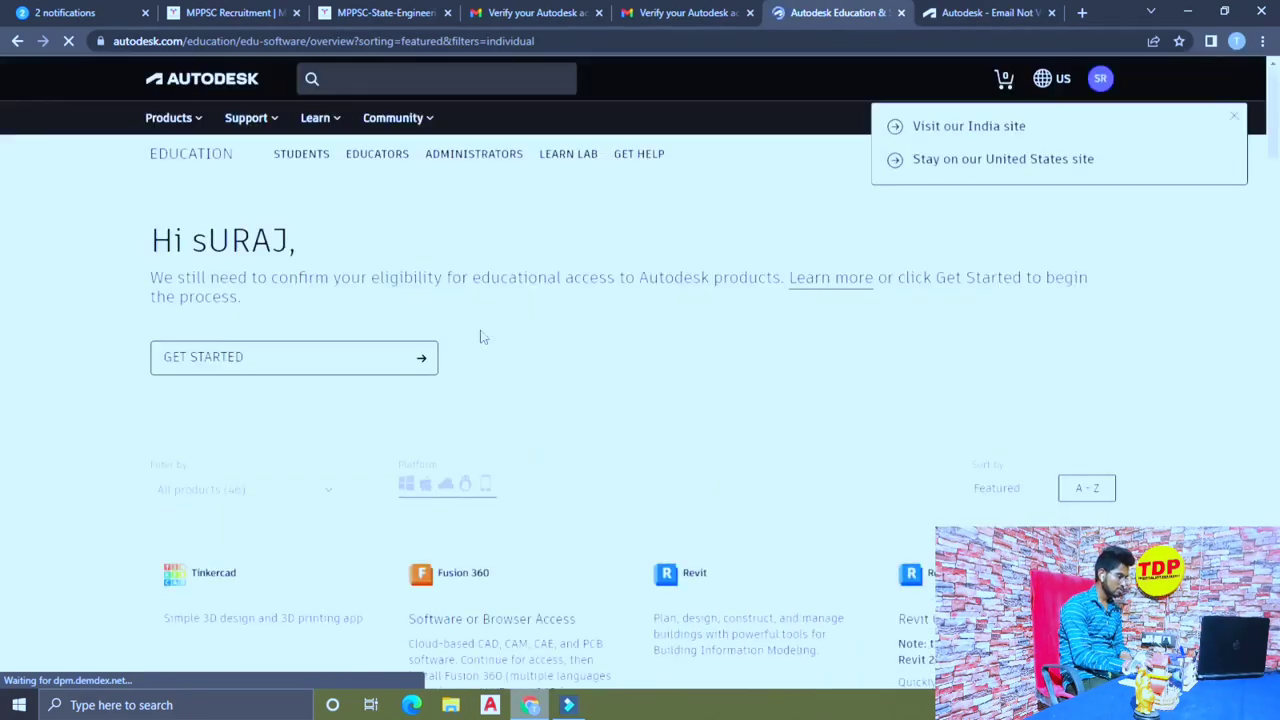
pyautogui.scroll(-1, 480, 337)
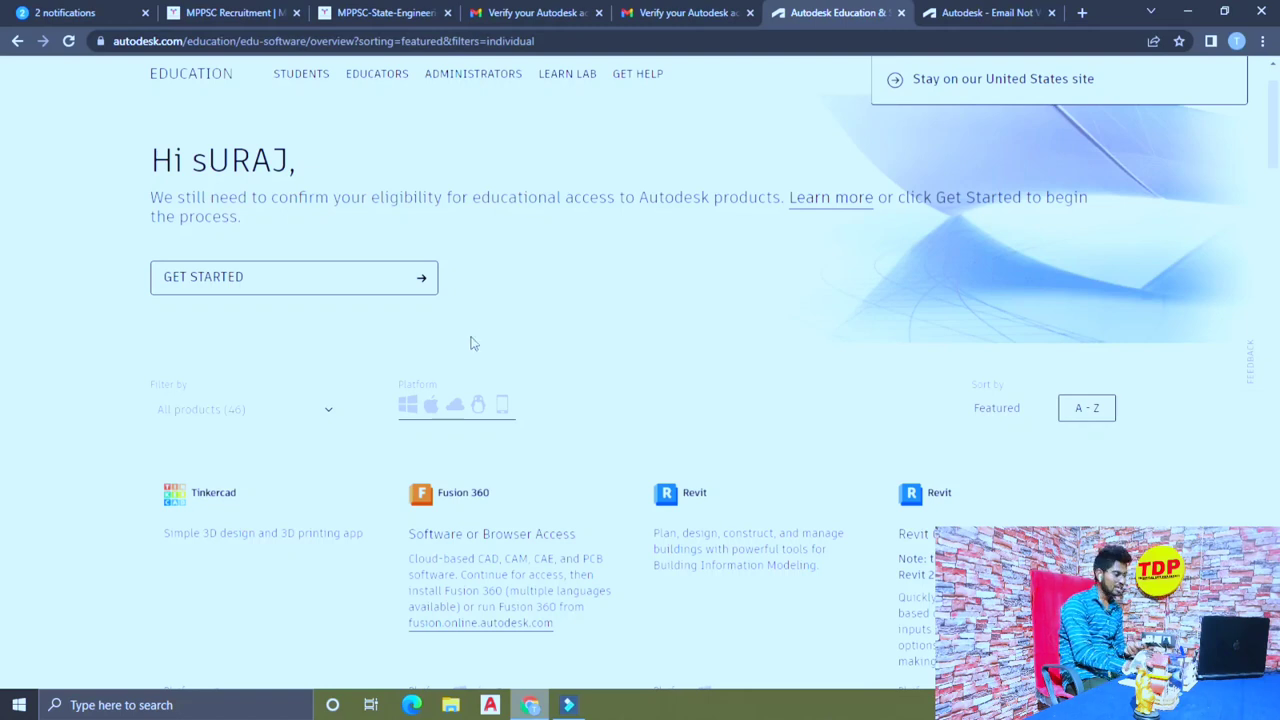
pyautogui.scroll(-3, 420, 335)
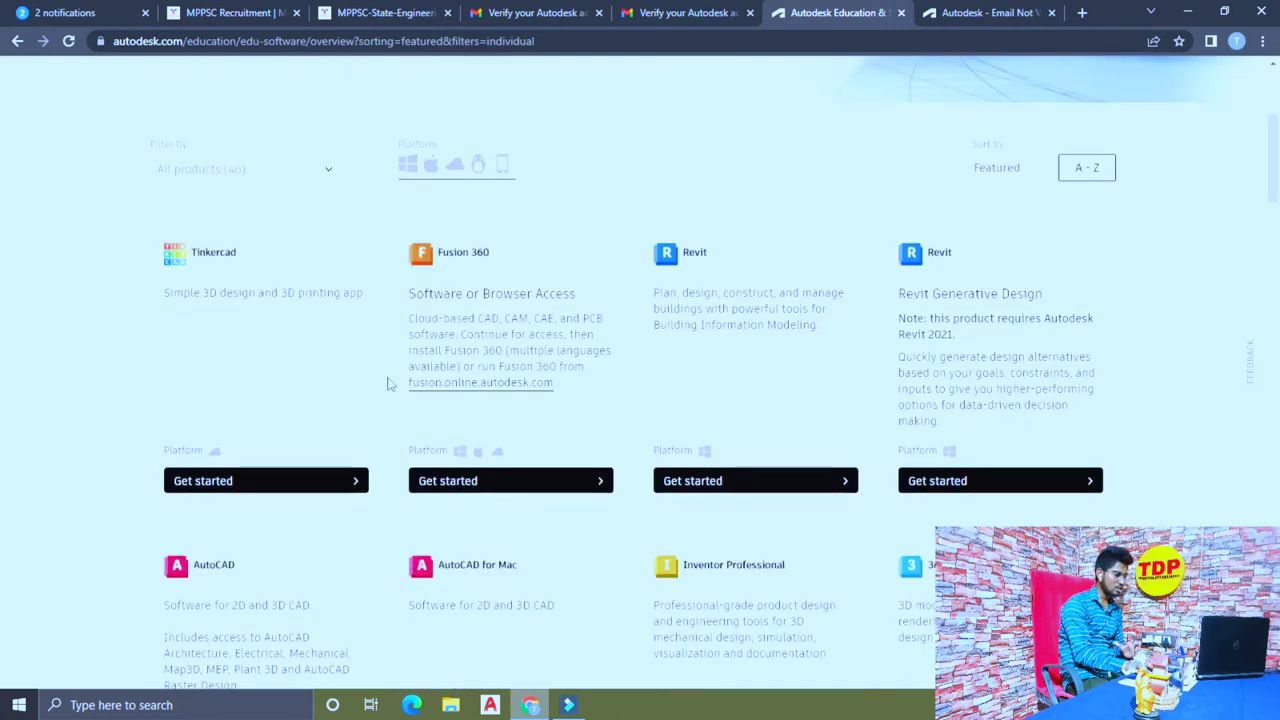
pyautogui.scroll(-2, 453, 378)
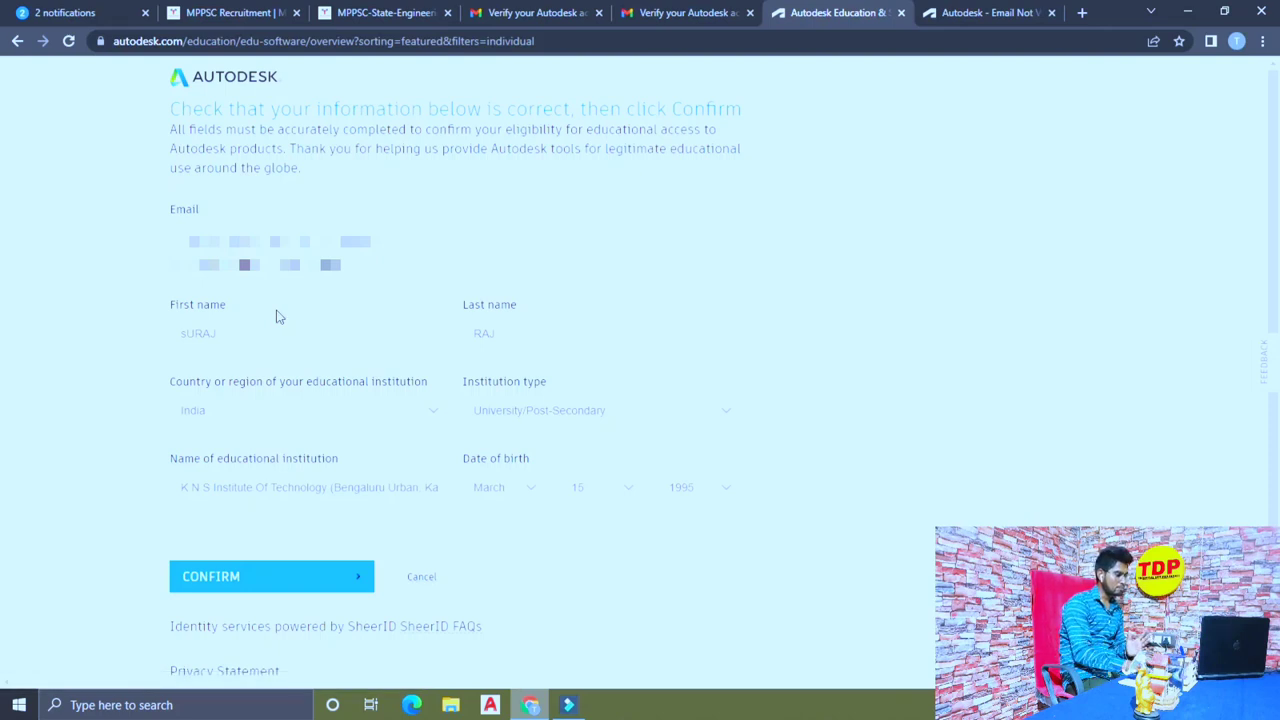
# Confirm the prefilled eligibility details on the 'Check that your information is correct' form
pyautogui.click(290, 568)
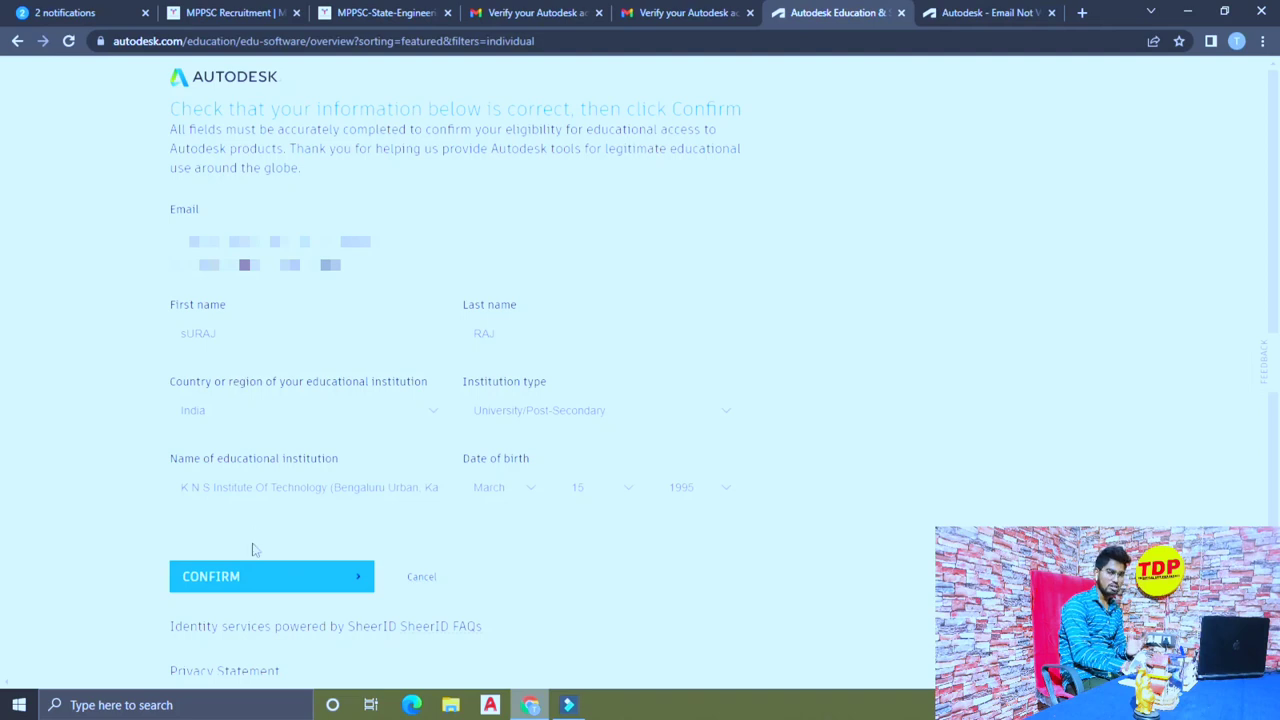
pyautogui.click(260, 575)
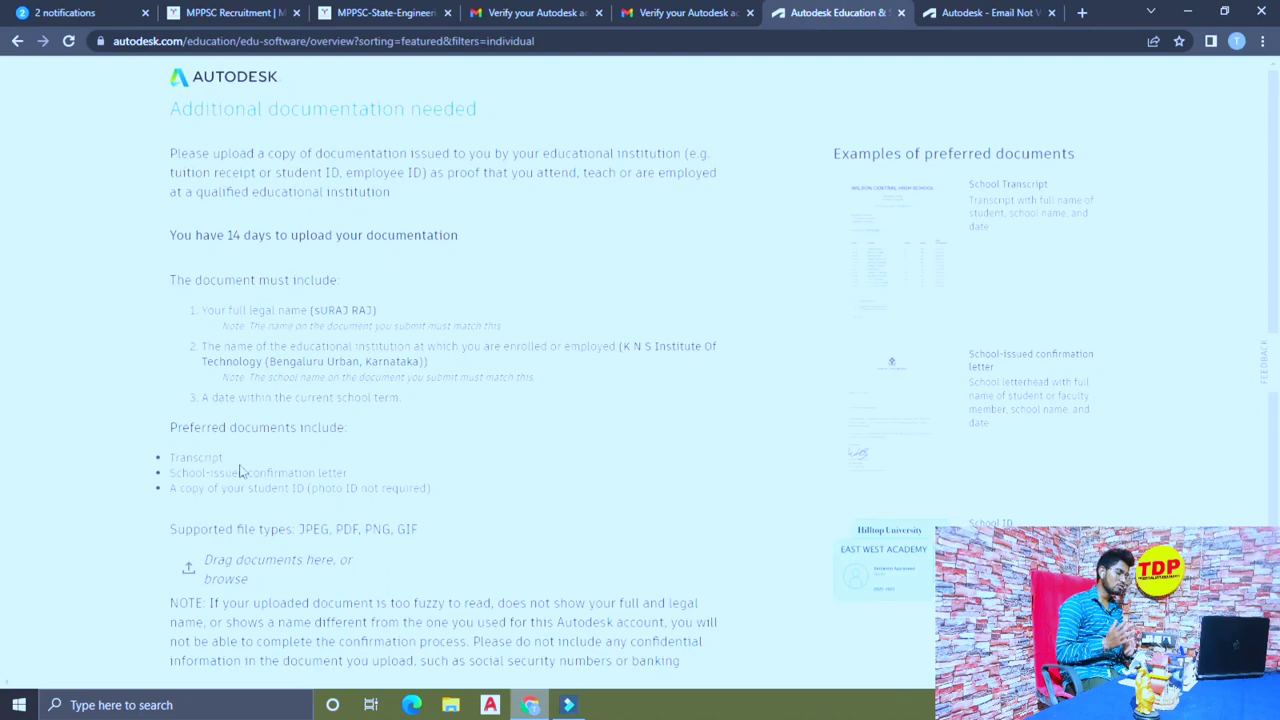
# Upload Autocad certificate.pdf and the 2nd result PDF as proof of enrolment
pyautogui.scroll(-3, 240, 472)
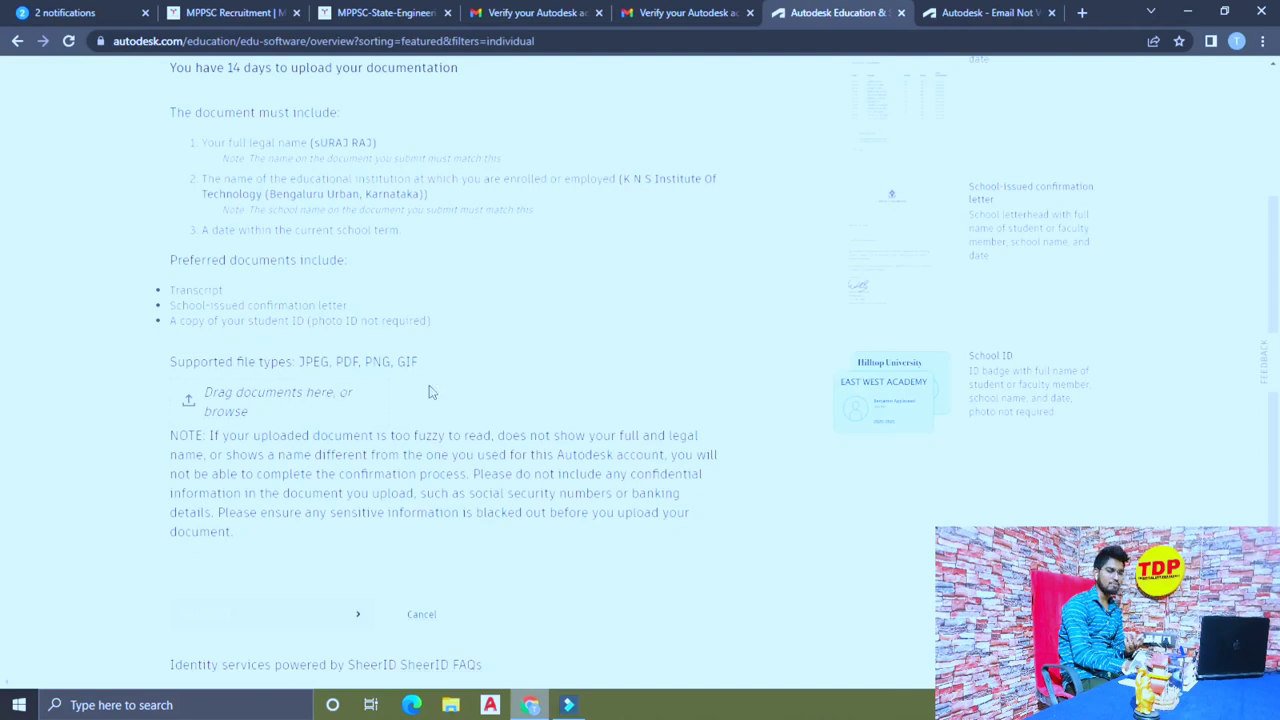
pyautogui.click(249, 411)
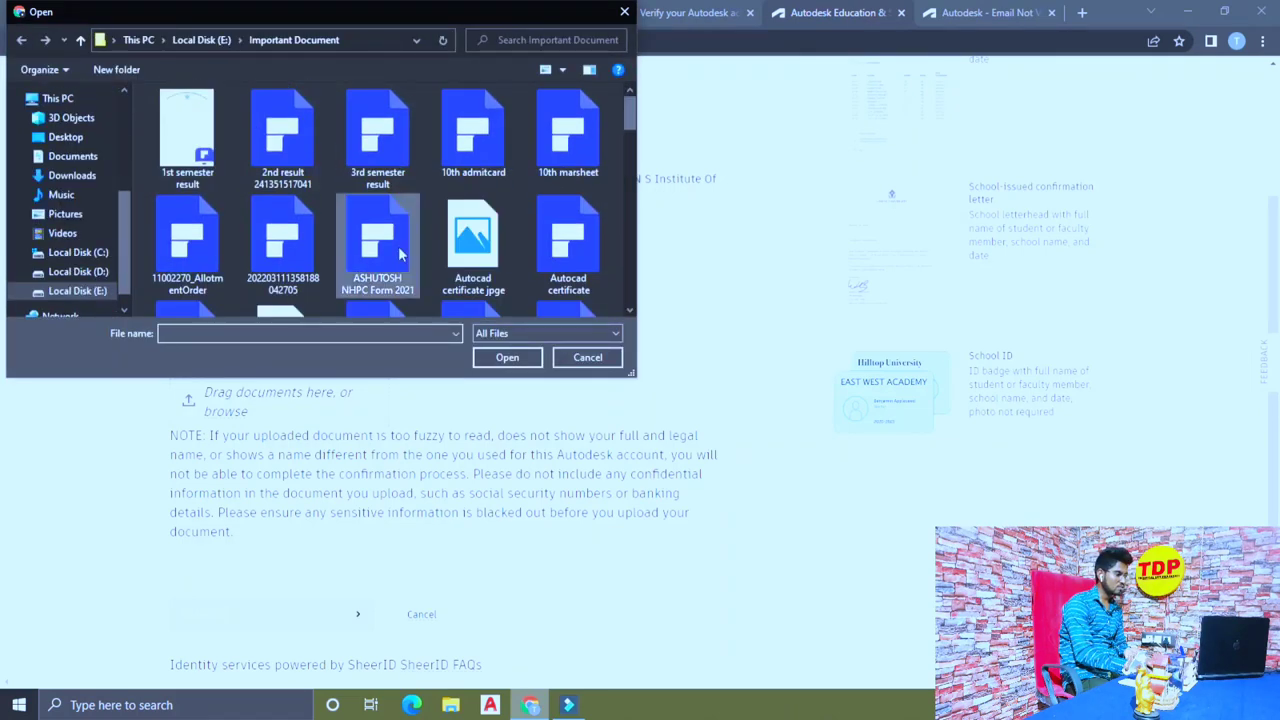
pyautogui.click(568, 240)
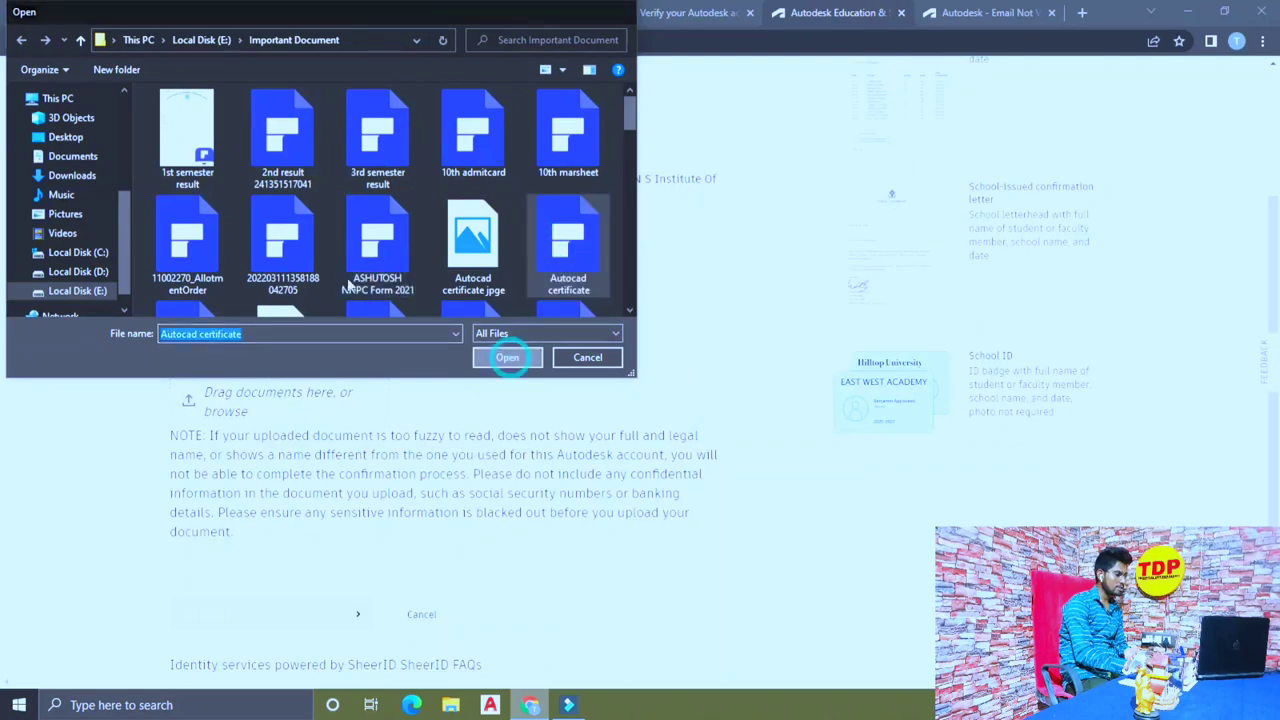
pyautogui.click(507, 357)
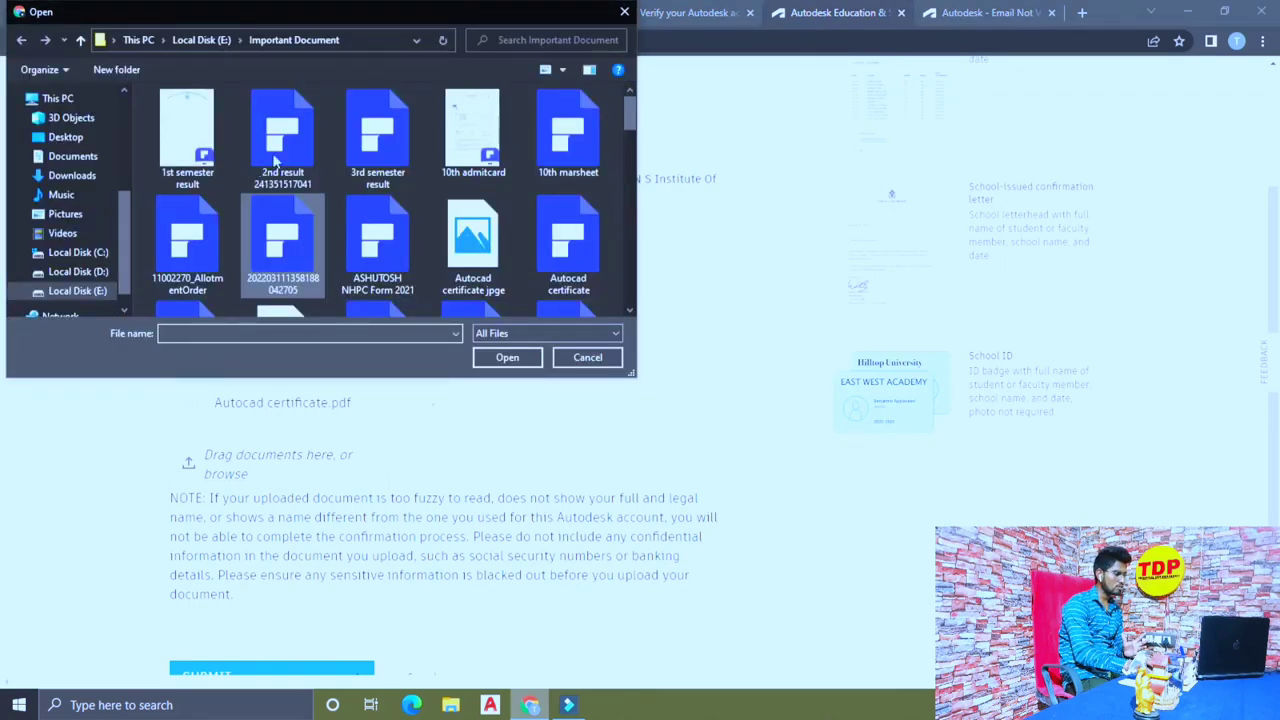
pyautogui.click(298, 186)
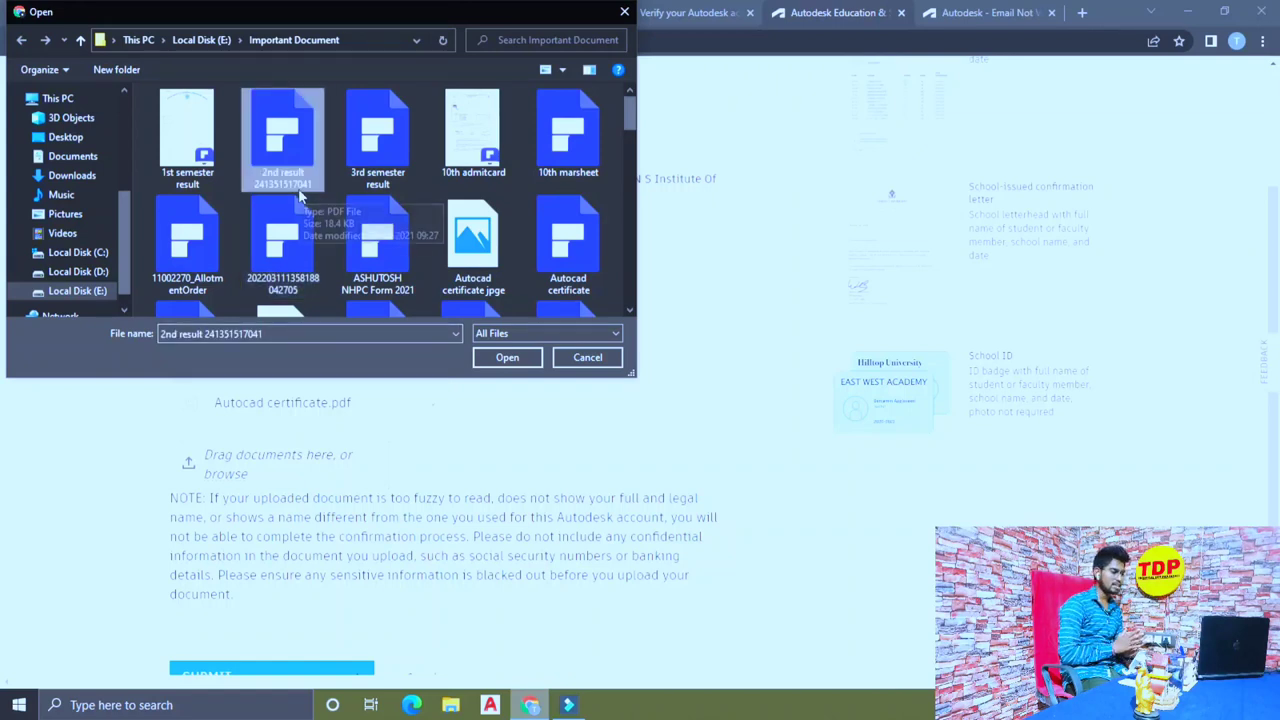
pyautogui.click(513, 359)
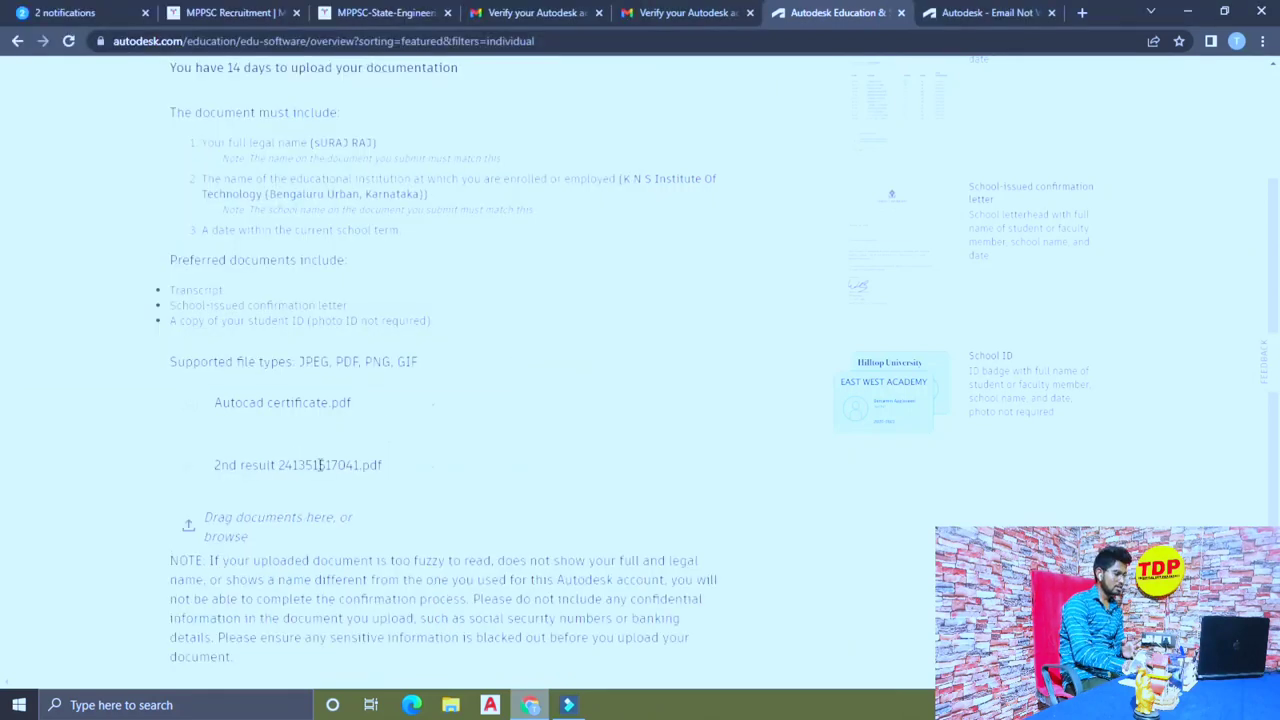
# Upload 1st semester result.pdf and submit the three proof documents
pyautogui.click(200, 283)
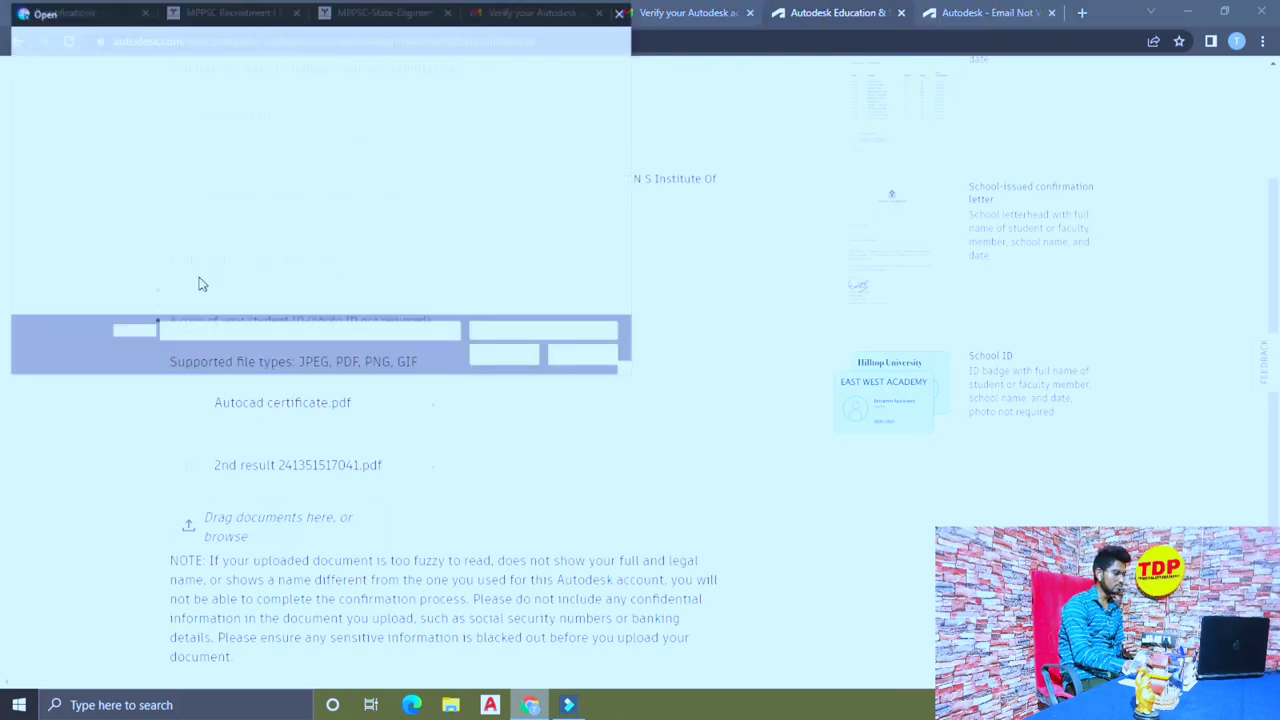
pyautogui.click(187, 130)
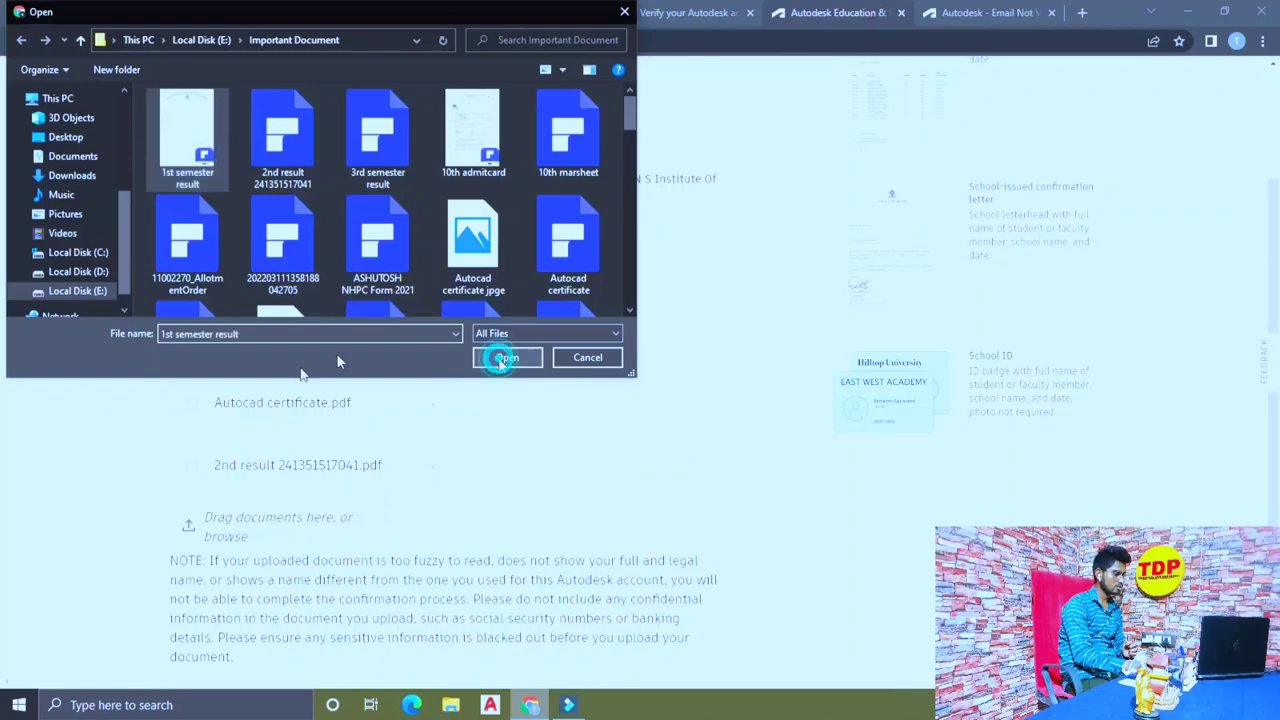
pyautogui.click(503, 357)
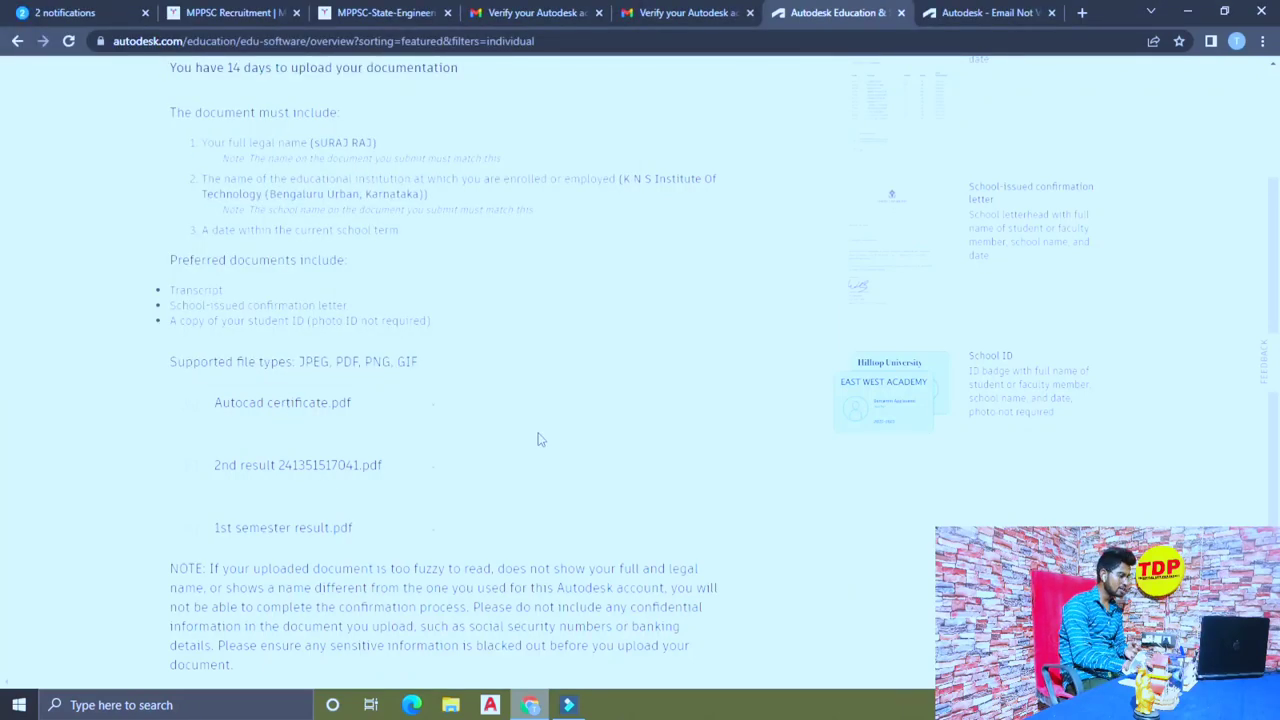
pyautogui.scroll(-1, 538, 439)
pyautogui.click(350, 612)
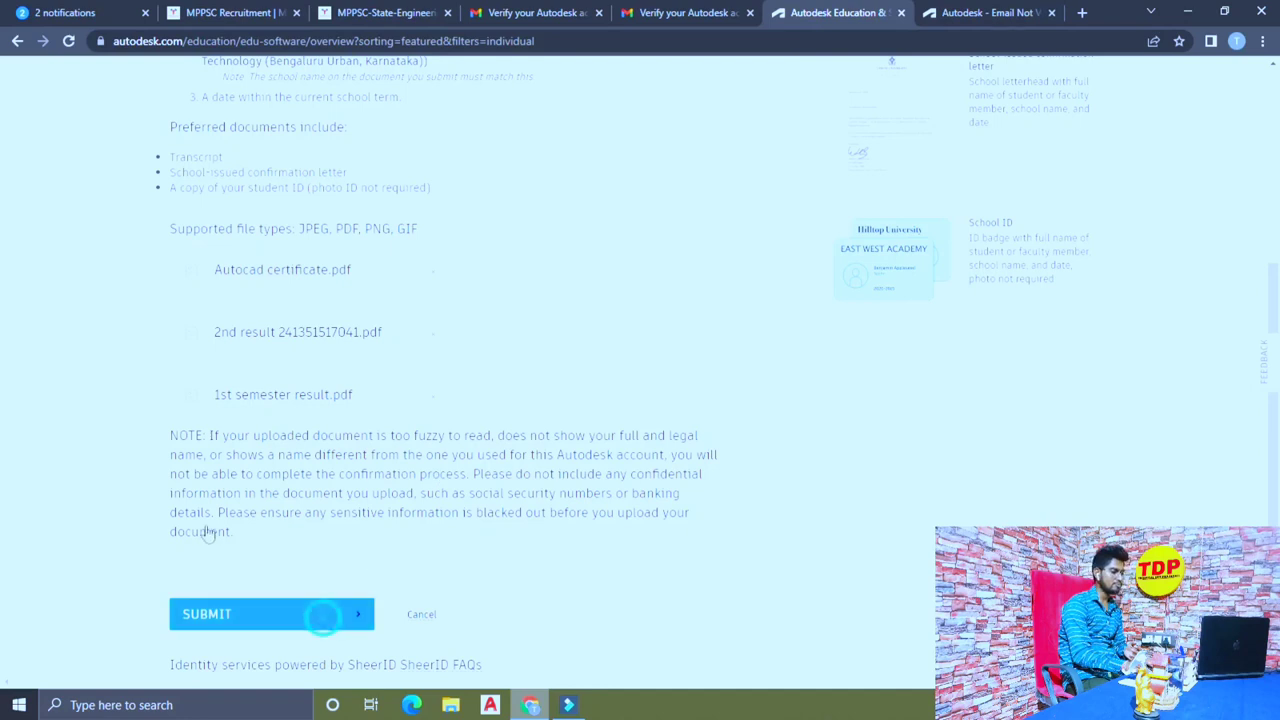